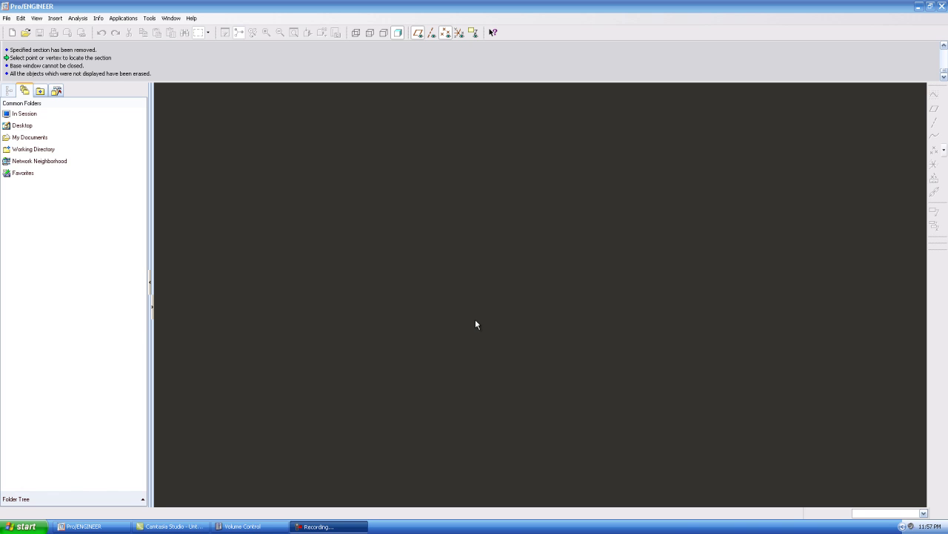
Create a new solid part named swept_blend using the default template
left_click(55, 17)
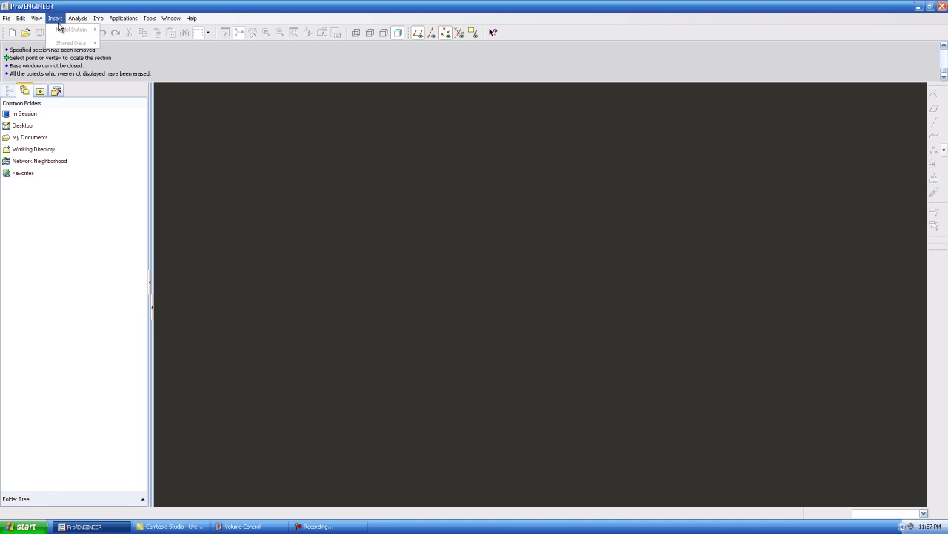
key("ctrl+n")
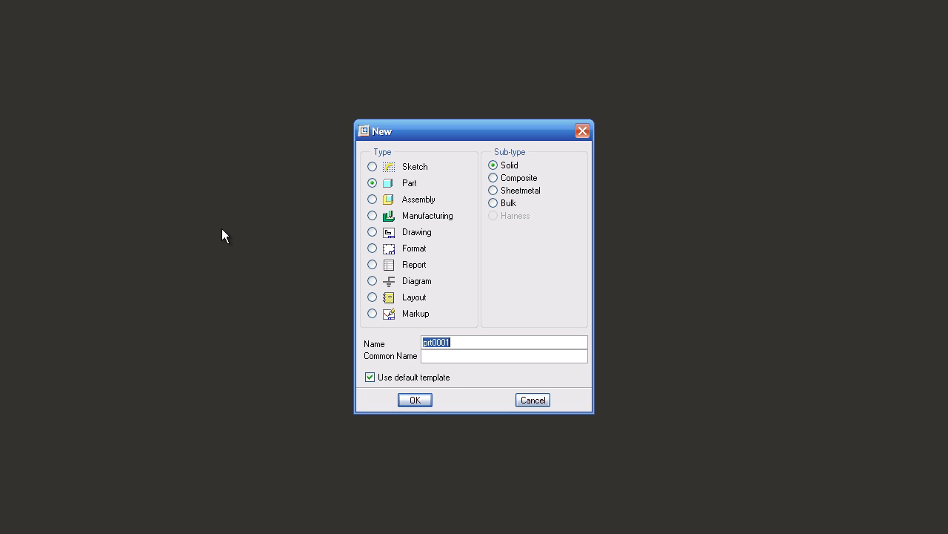
type("s")
key("BackSpace")
key("BackSpace")
type("_blend")
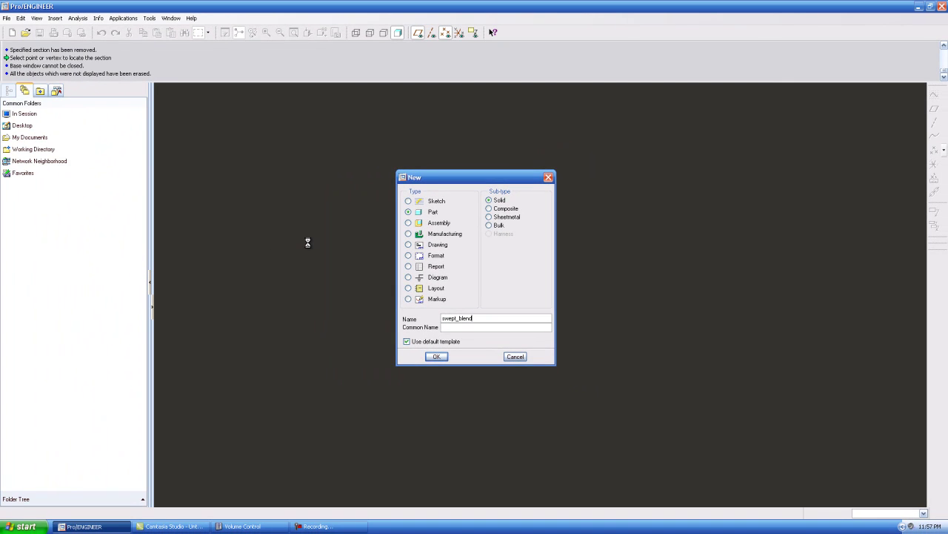
key("Return")
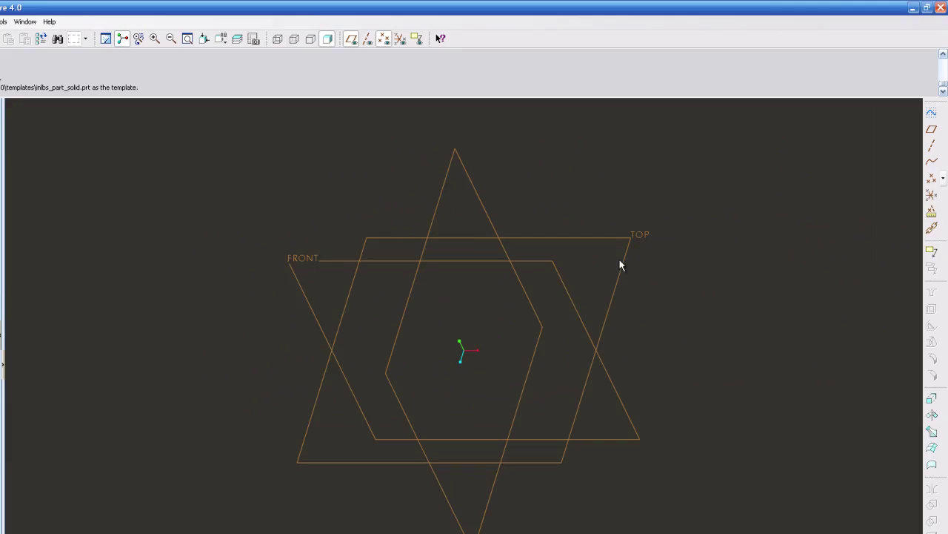
Start a sketch on the FRONT datum plane with the RIGHT plane as the right-facing orientation reference
left_click(928, 142)
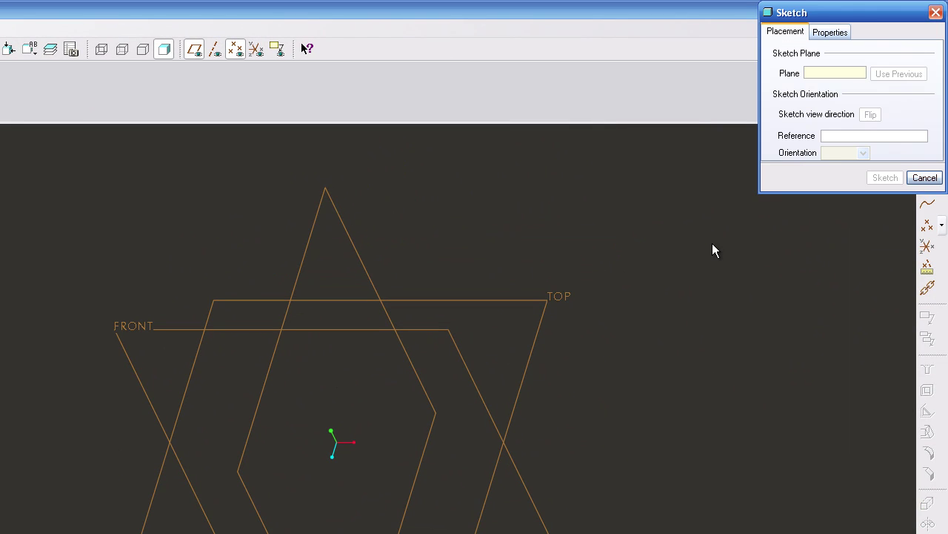
left_click_drag(811, 12, 639, 18)
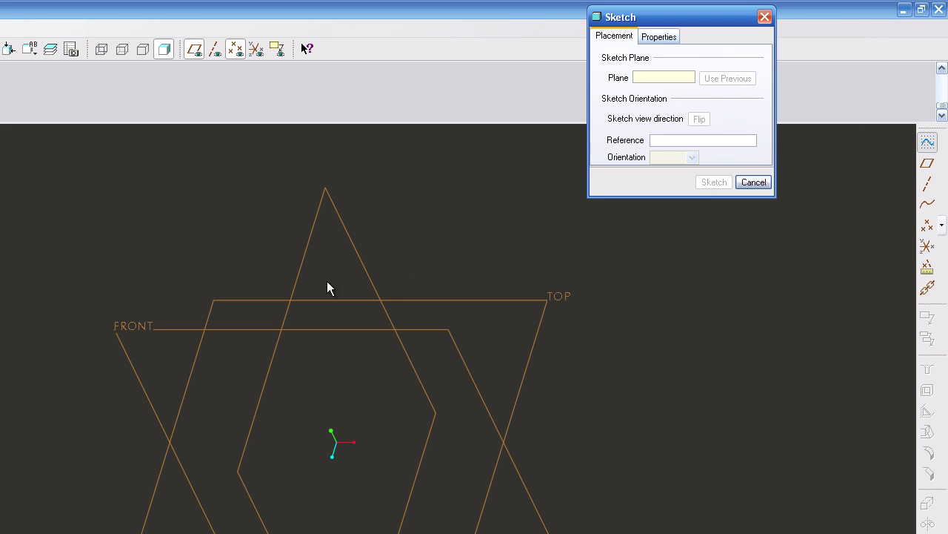
left_click(173, 328)
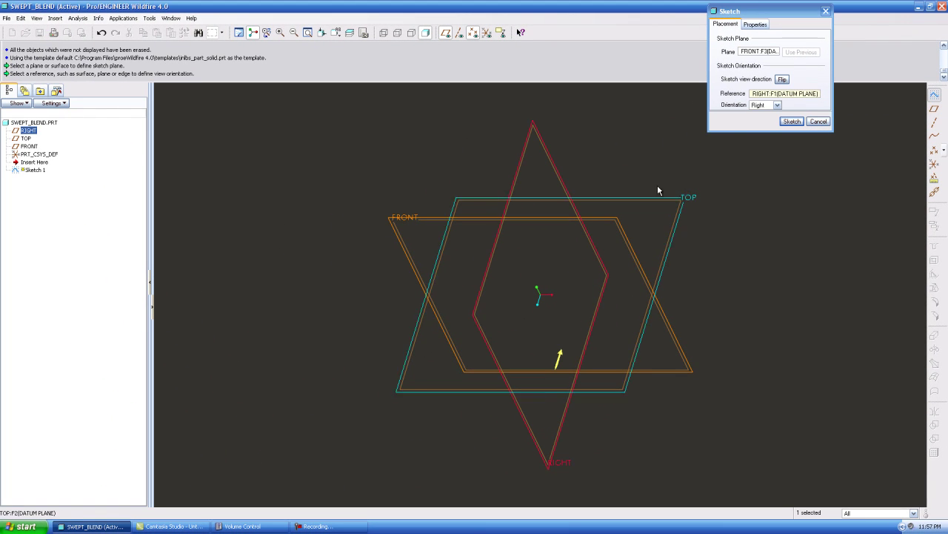
left_click(791, 121)
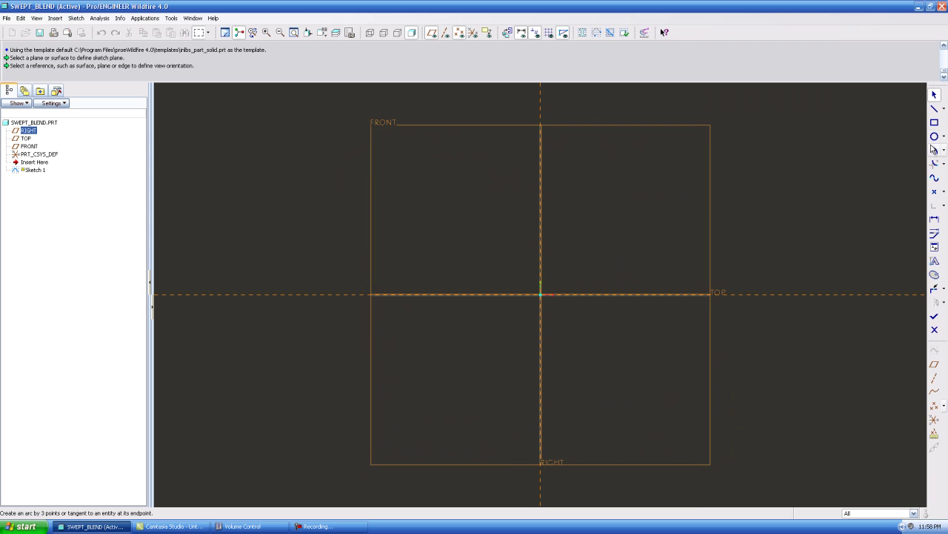
Sketch a semicircular arc above the horizontal reference, running from the origin to a point left of it
left_click(935, 150)
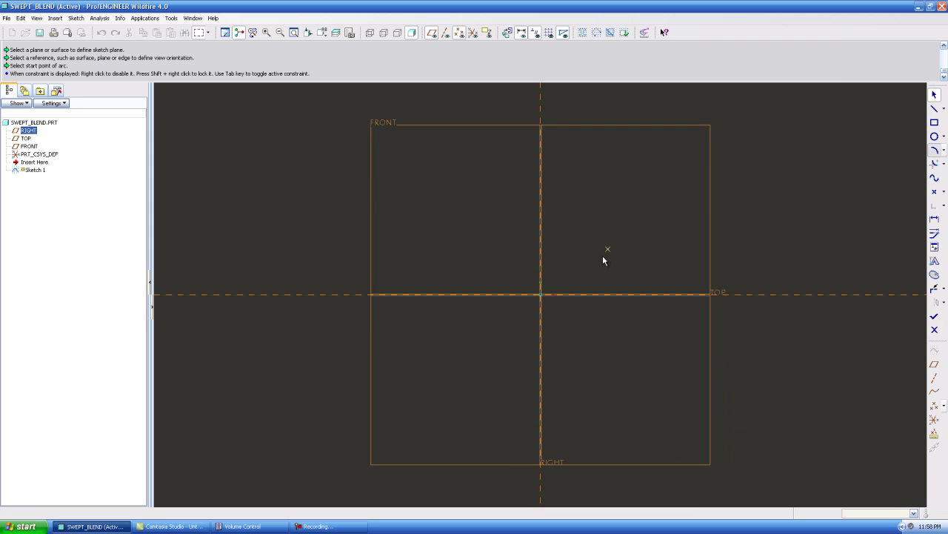
left_click(540, 295)
left_click(359, 295)
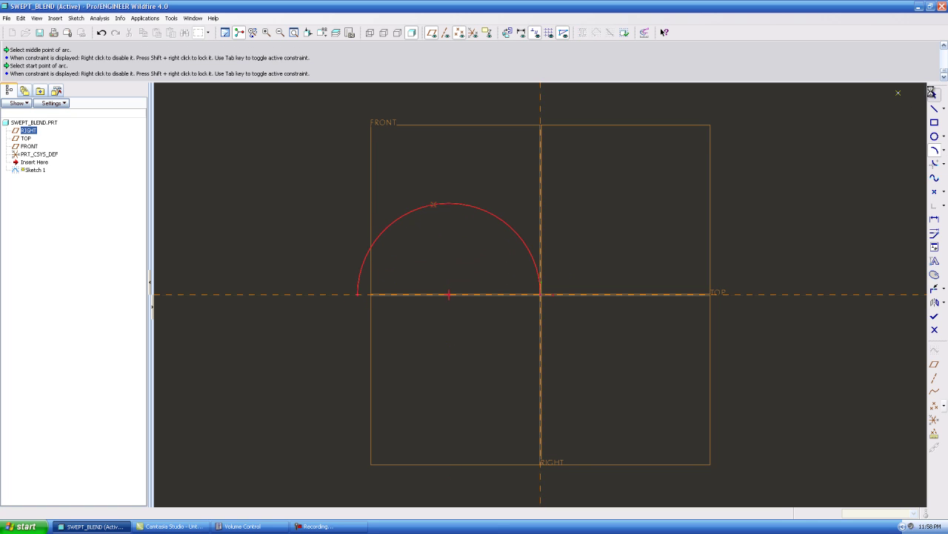
left_click(444, 203)
Set the arc's radius to 150 and finish the sketch
double_click(518, 178)
type("150")
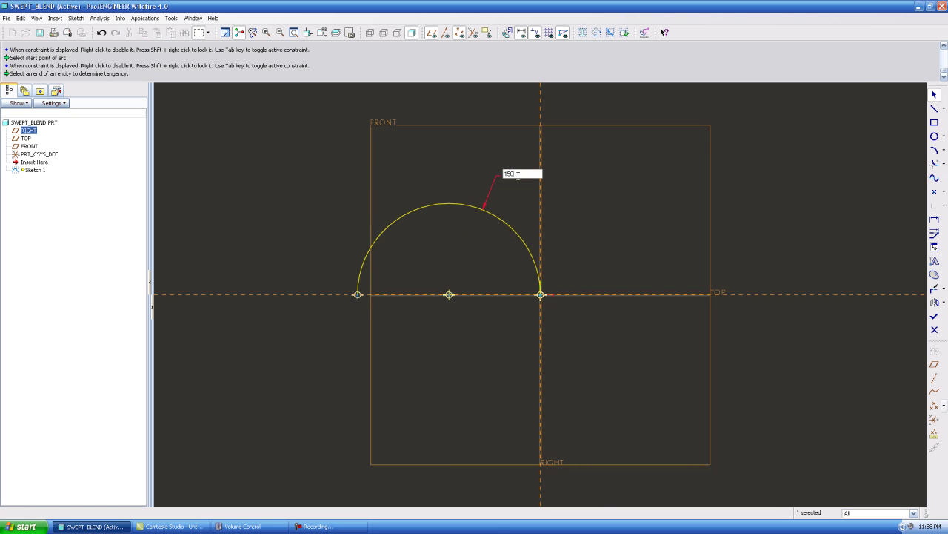
key("Return")
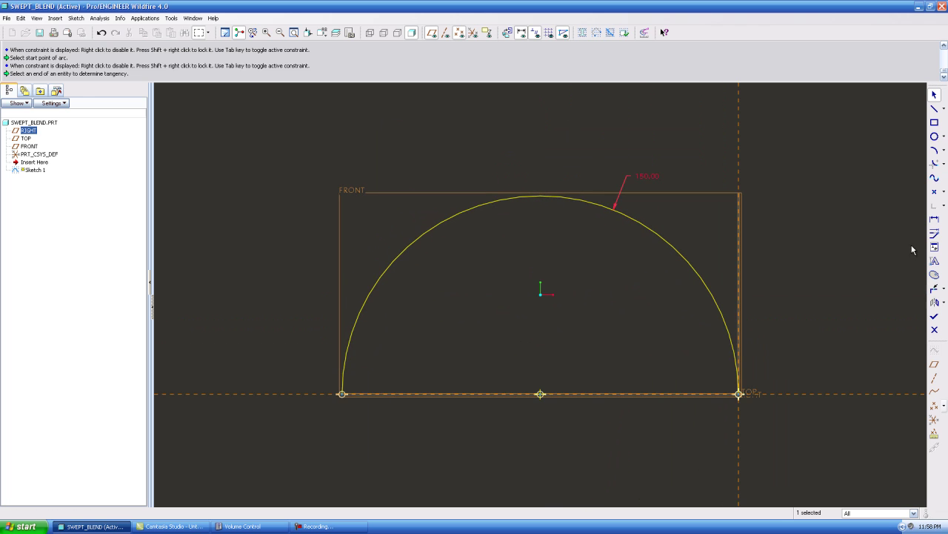
left_click(934, 317)
Create a datum point on the arc curve at an offset ratio of 0.50 from its end
left_click(509, 297)
scroll(510, 300, "down", 3)
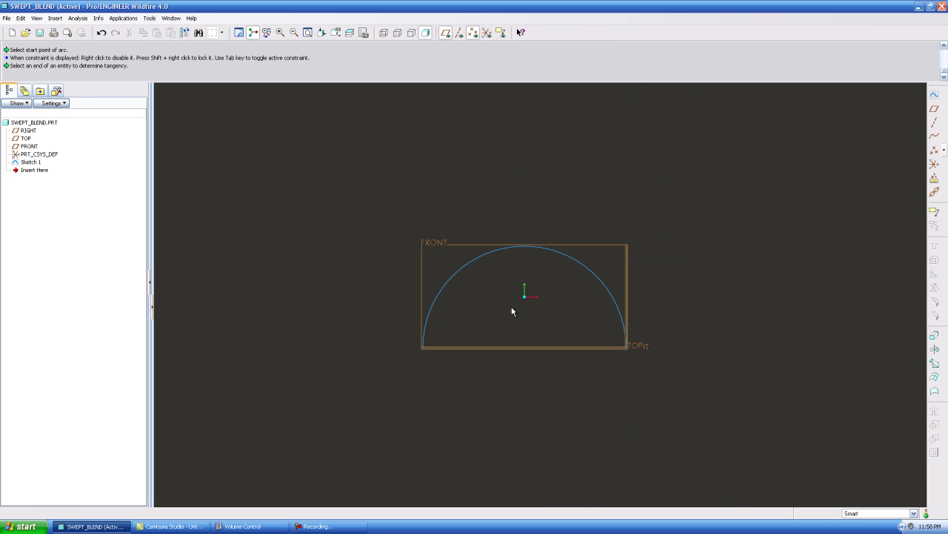
mouse_move(512, 311)
middle_mouse_down()
mouse_move(515, 286)
mouse_move(493, 251)
mouse_move(429, 275)
mouse_move(492, 283)
middle_mouse_up()
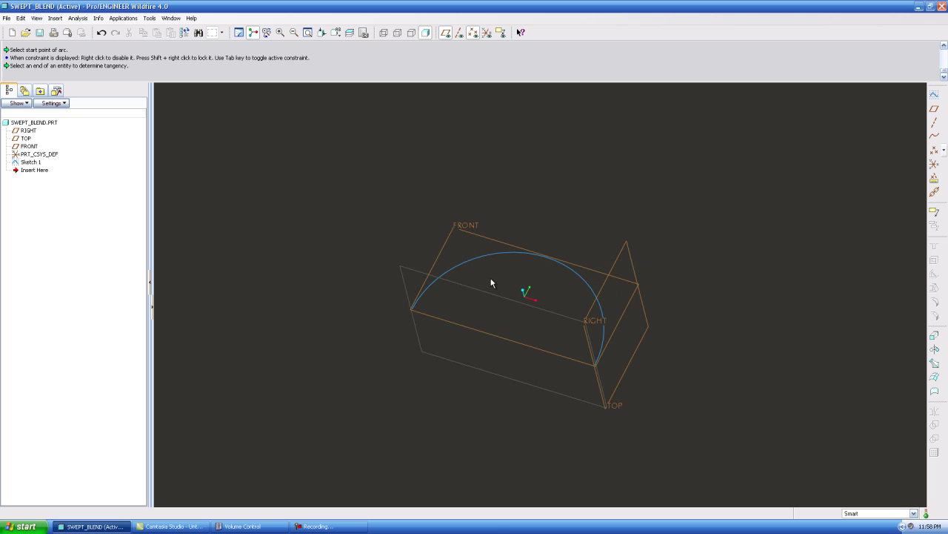
scroll(552, 298, "up", 2)
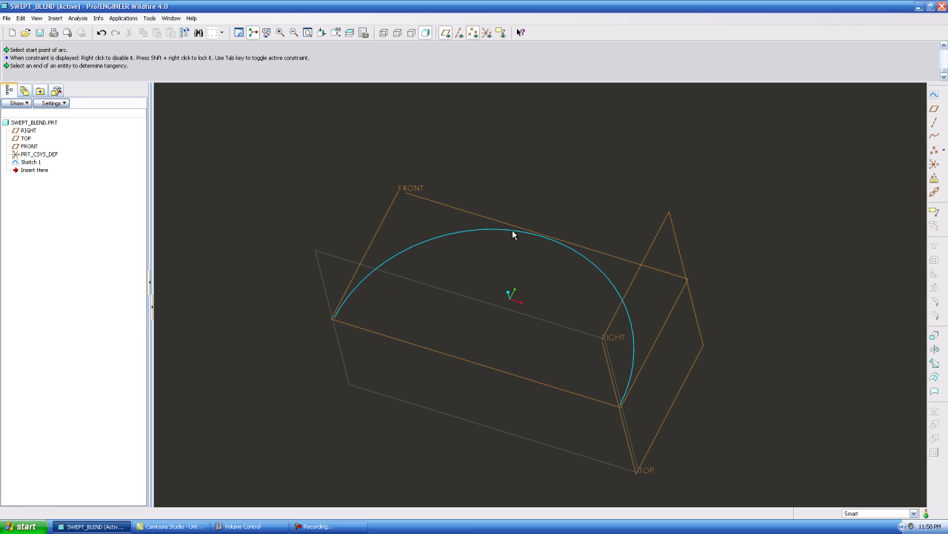
left_click(934, 149)
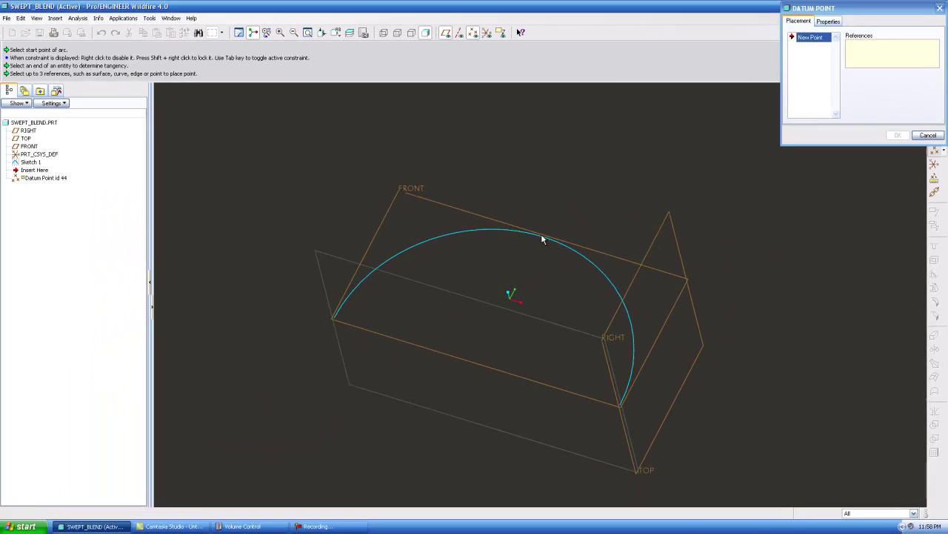
left_click(542, 235)
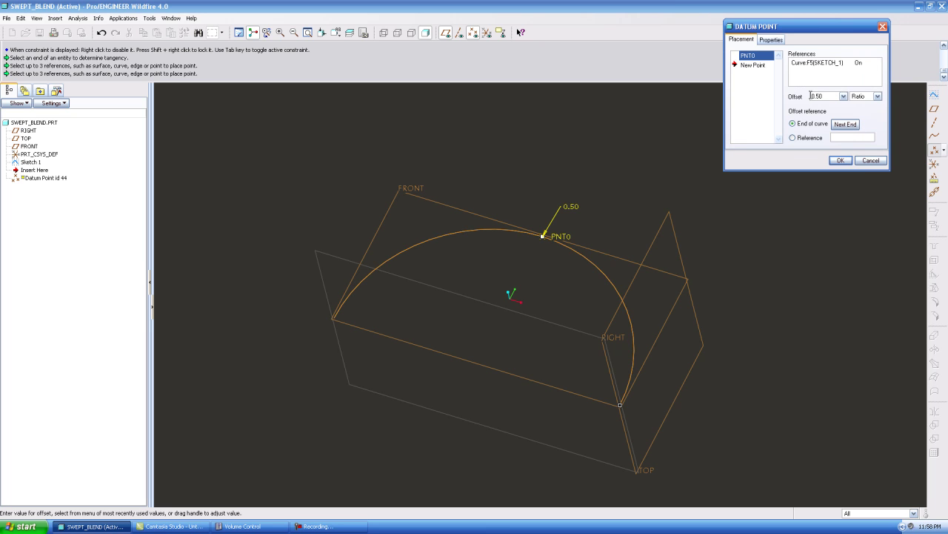
left_click(841, 161)
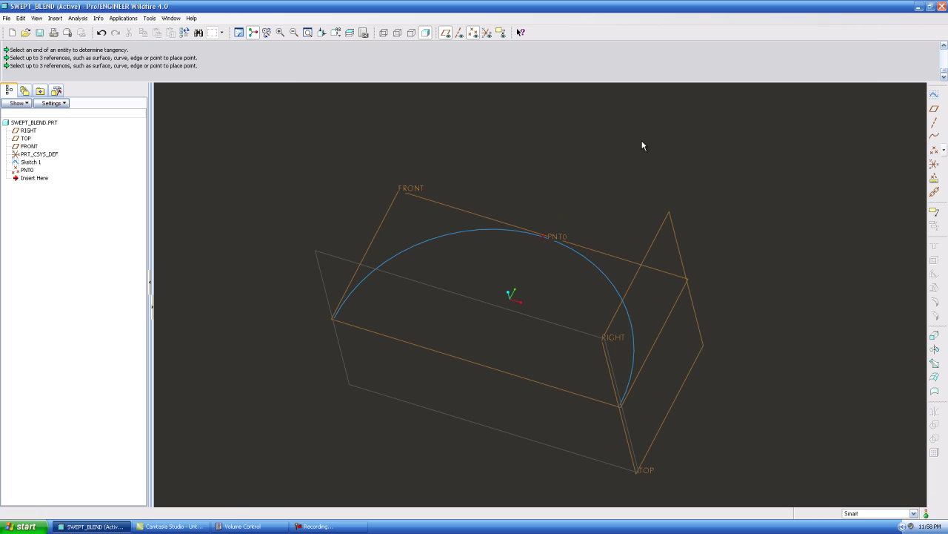
Start a Swept Blend feature and select the sketched arc as its origin trajectory
middle_click_drag(501, 229, 497, 263)
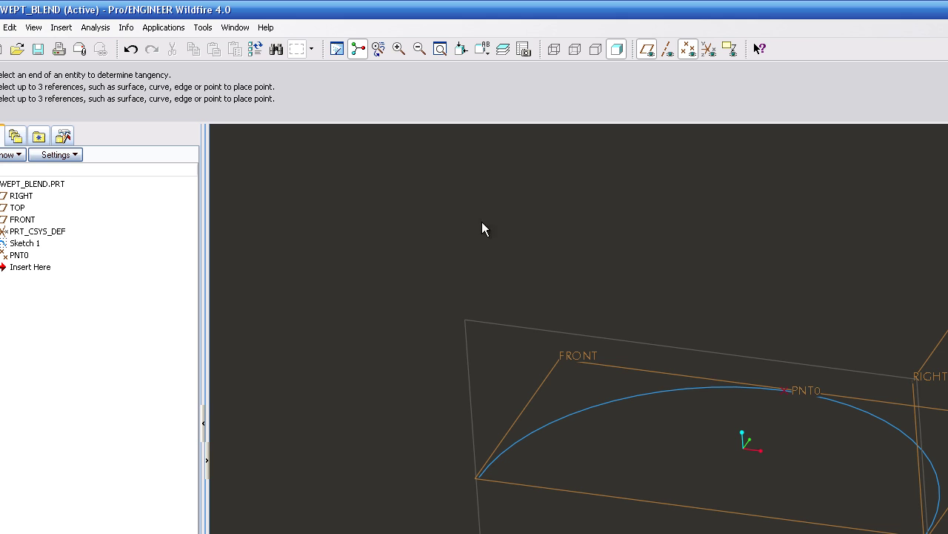
left_click(62, 28)
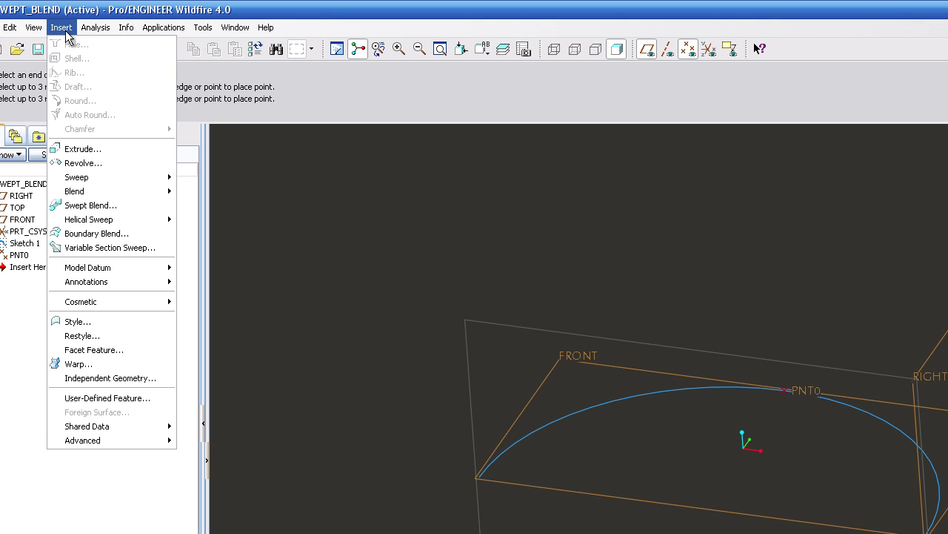
left_click(90, 205)
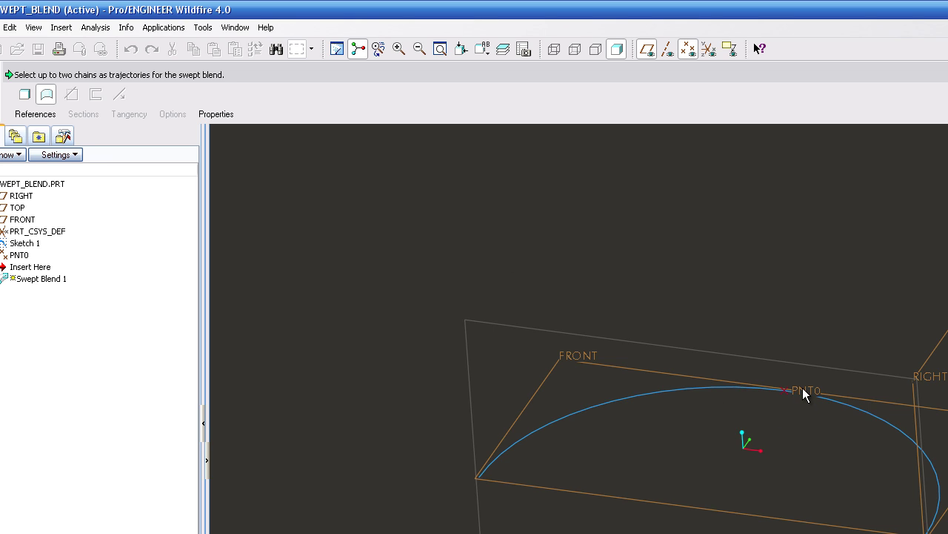
left_click(48, 117)
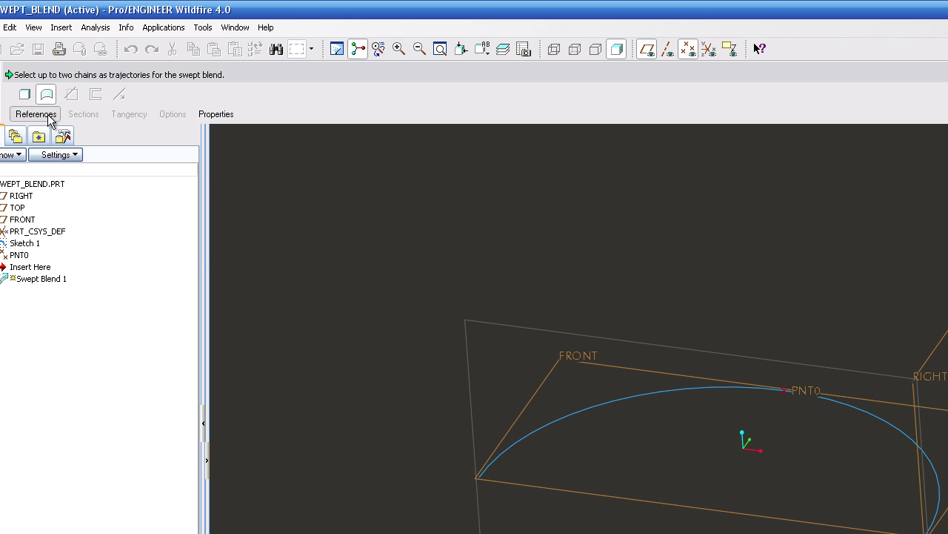
left_click(894, 433)
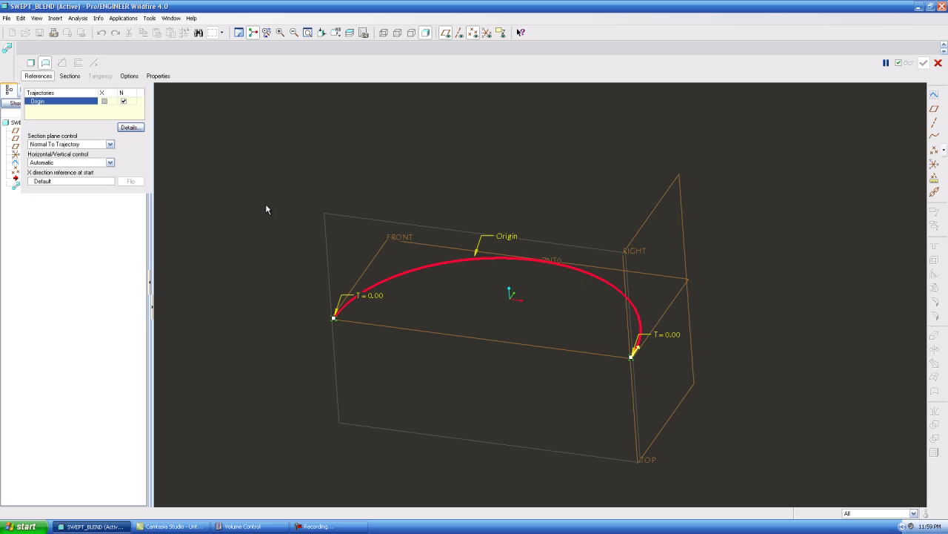
Locate Section 1 at the trajectory's start point with 0.00 rotation and open its sketch
left_click(71, 76)
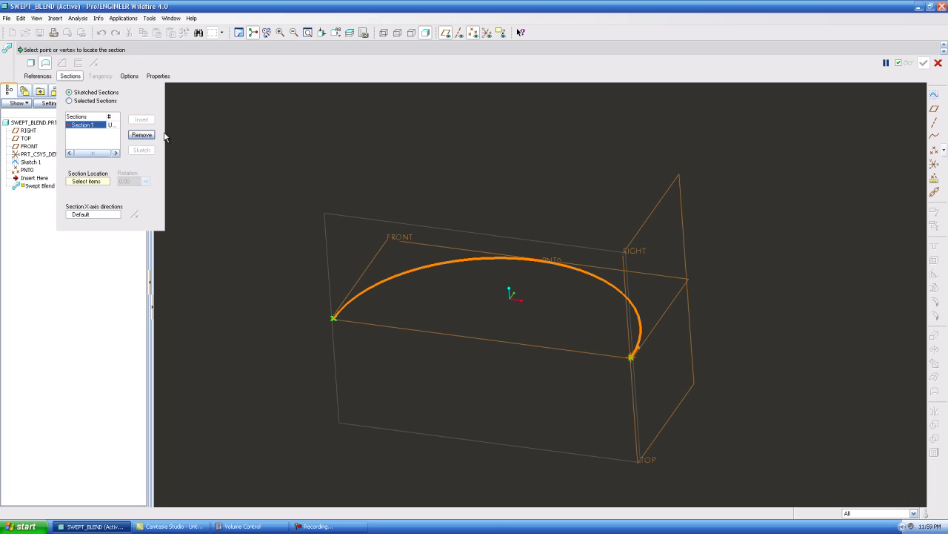
left_click(632, 359)
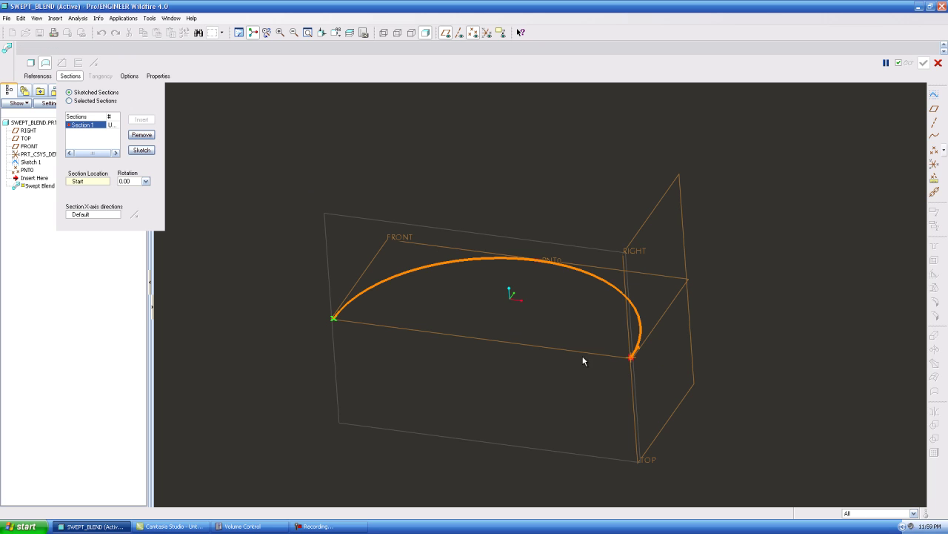
left_click(142, 151)
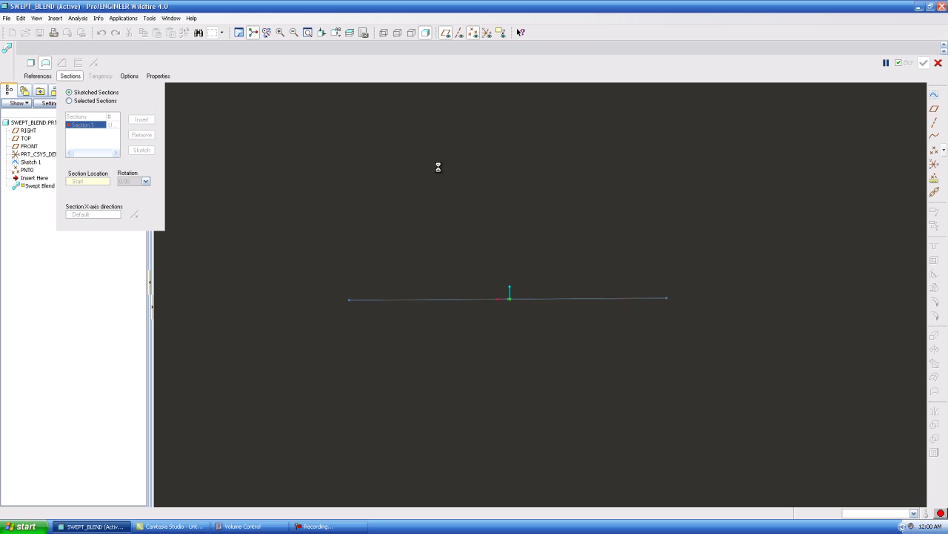
Sketch an open U-shaped profile about 71 wide and 31 tall, with its base on the horizontal reference across the origin
left_click(934, 108)
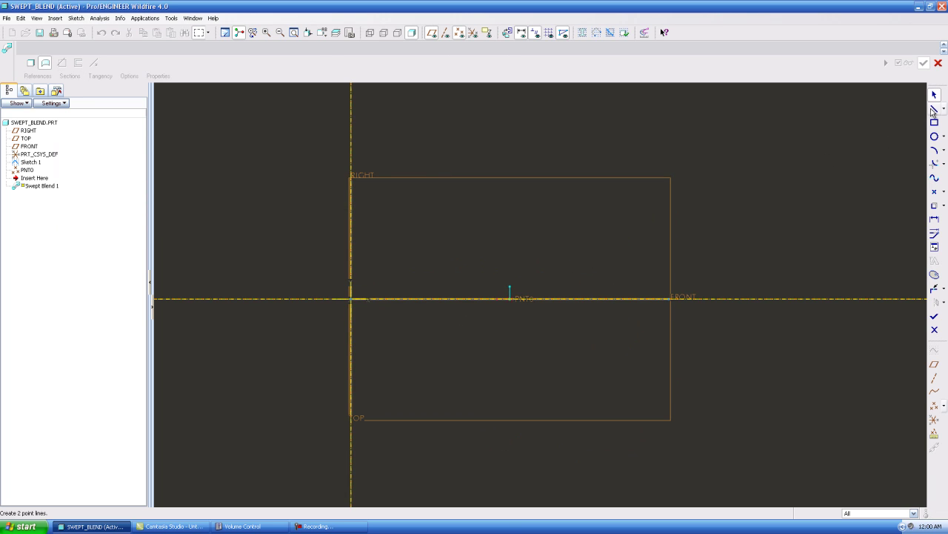
left_click(305, 268)
left_click(305, 299)
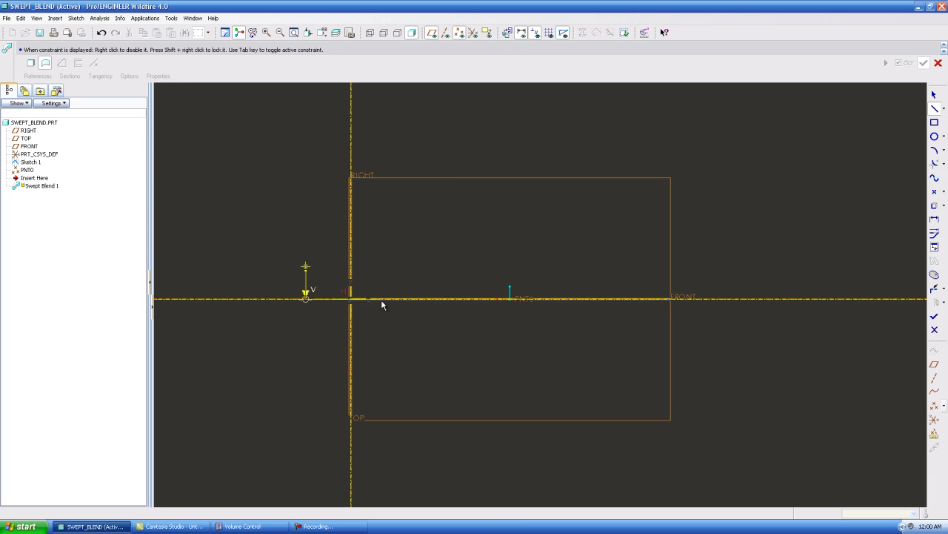
left_click(381, 300)
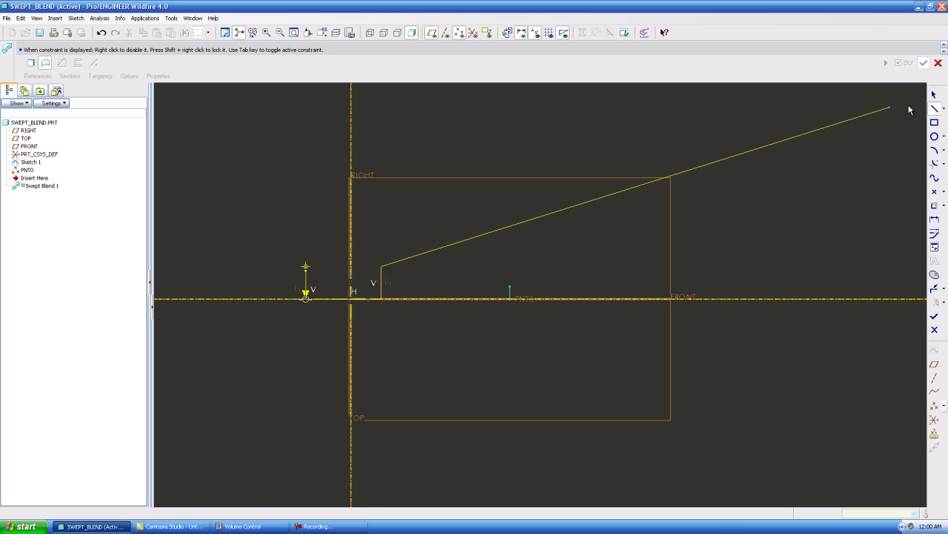
left_click(935, 94)
scroll(280, 292, "down", 4)
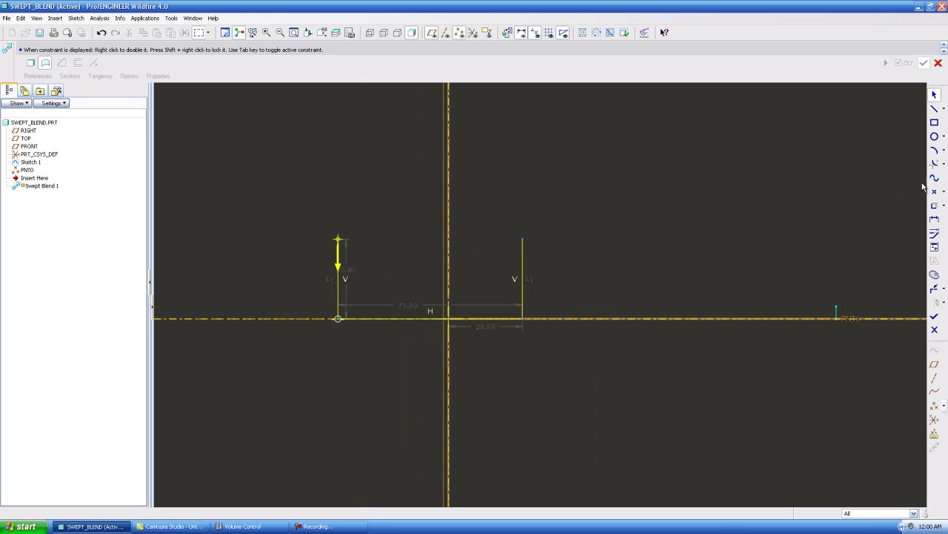
Fillet both lower corners of the U-shaped profile, with radii of about 9.6 on the left and 7.3 on the right
left_click(934, 163)
left_click(339, 307)
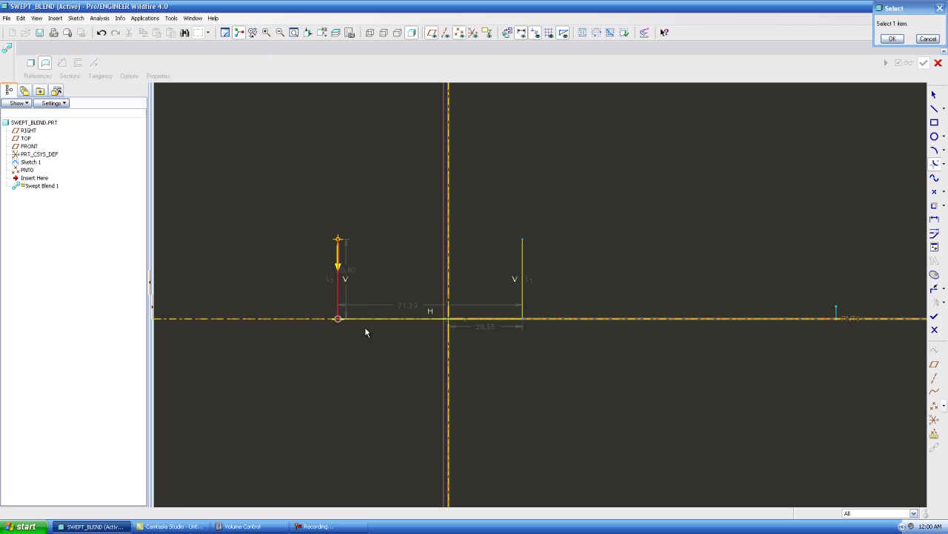
left_click(363, 319)
left_click(500, 320)
left_click(523, 302)
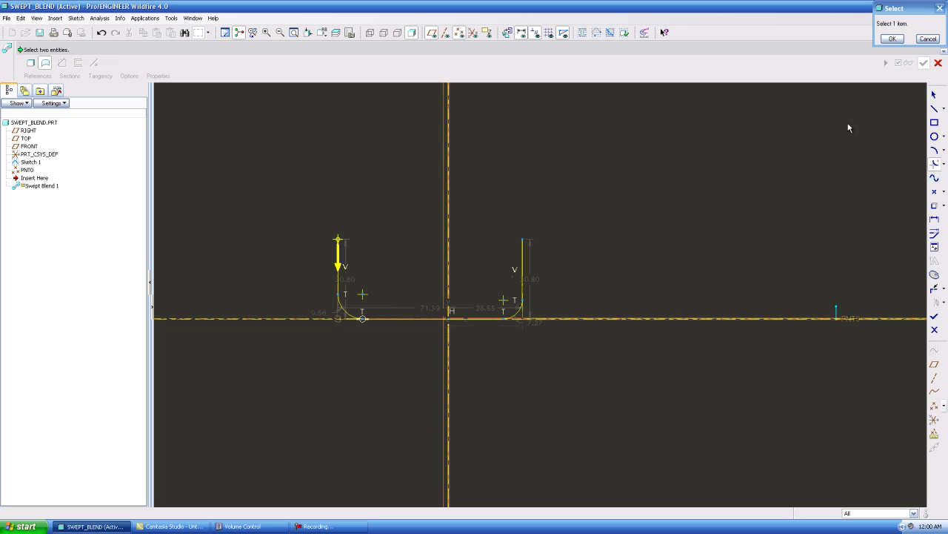
left_click(894, 39)
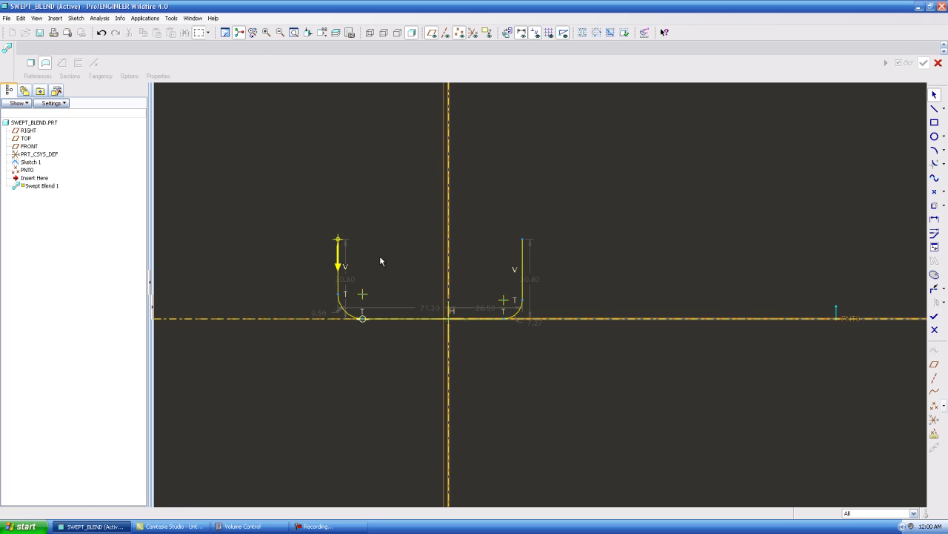
Set the left fillet's radius to 5 and move the left line's height dimension outside the profile
double_click(321, 312)
type("5")
key("Return")
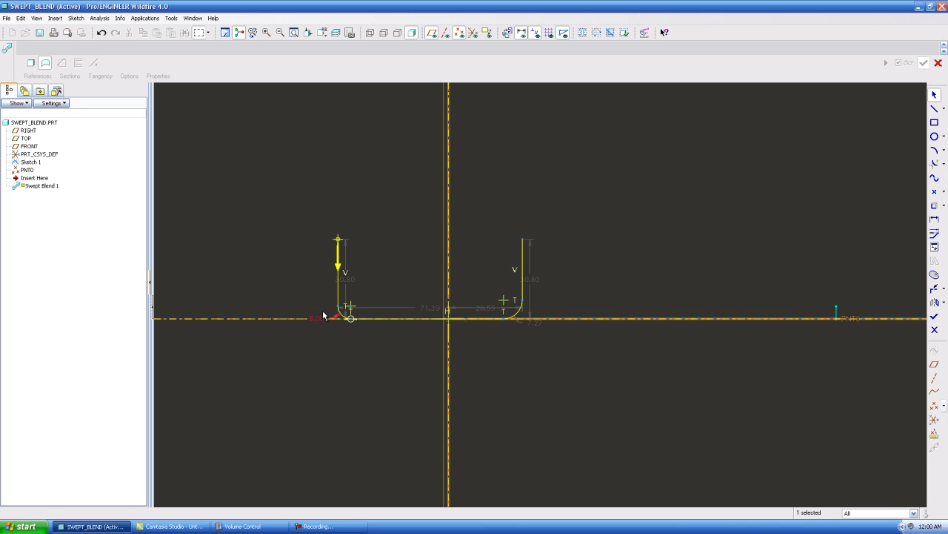
left_click(338, 272)
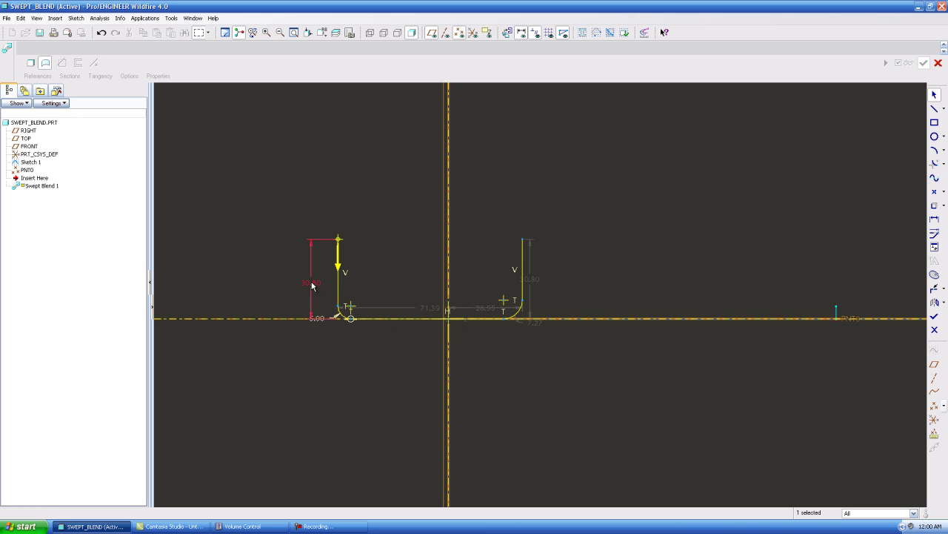
Set the left vertical line's height to 20 and the U-shaped profile's overall width to 50
middle_click(311, 281)
type("20")
key("Return")
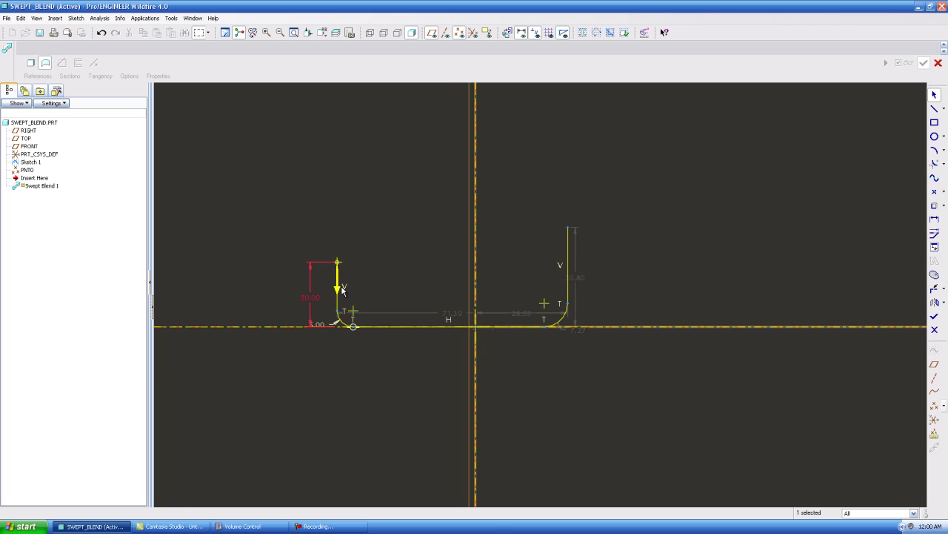
middle_click(448, 362)
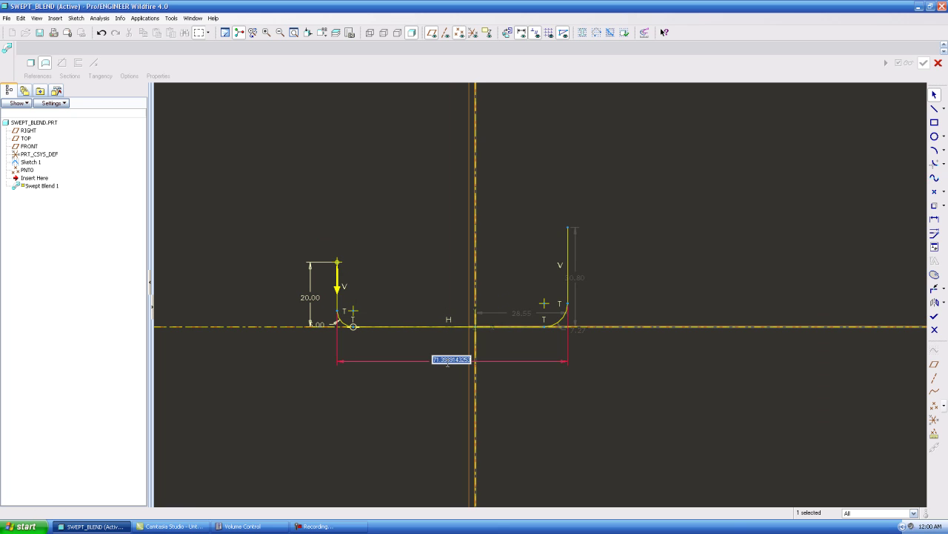
type("50")
key("Return")
Set the distance from the vertical reference to the profile's right vertical line to 25
double_click(522, 313)
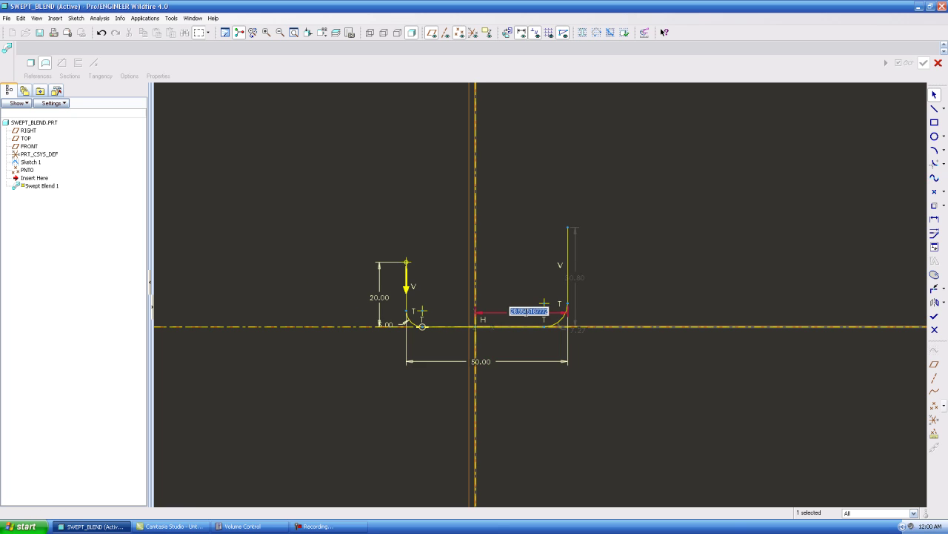
type("25")
key("Return")
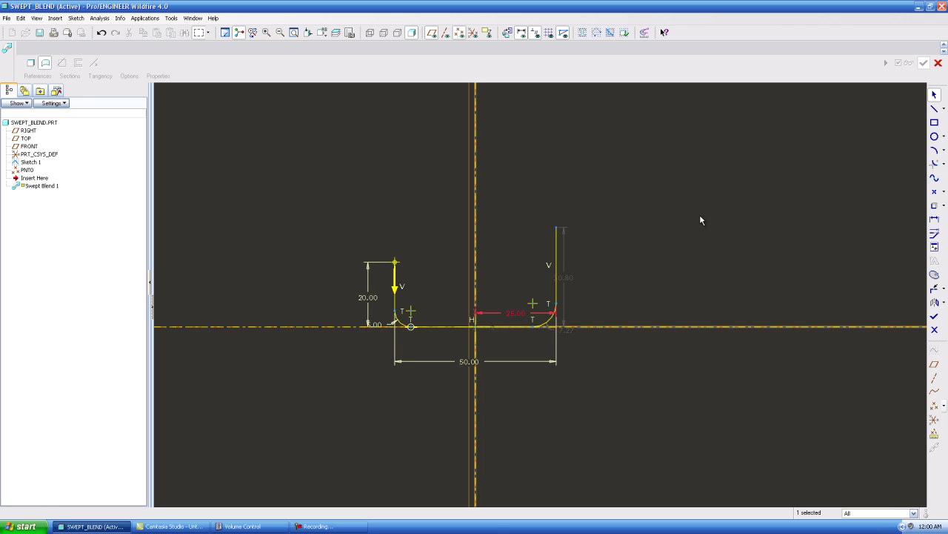
Make the two fillet radii equal and the two vertical lines equal in length, and finish the Section 1 sketch
left_click(934, 247)
left_click(915, 53)
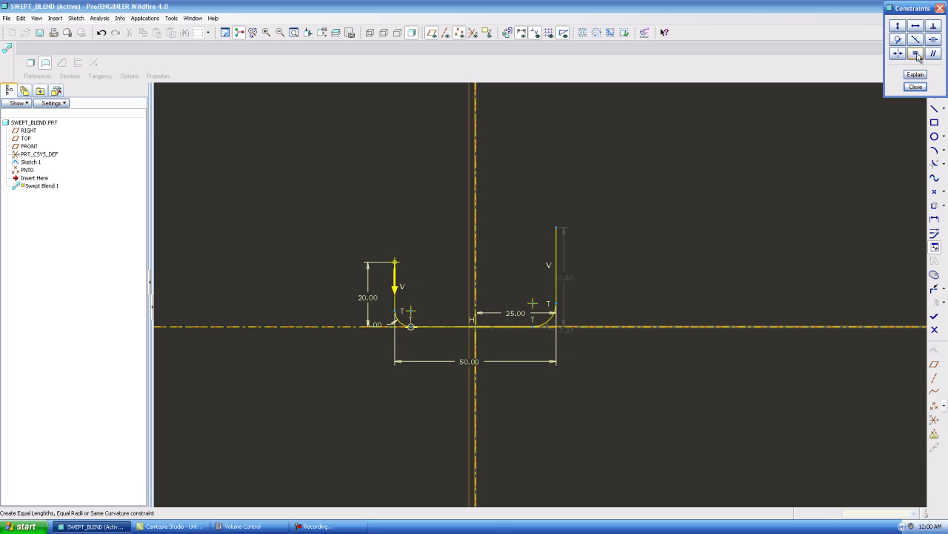
left_click(399, 324)
left_click(550, 321)
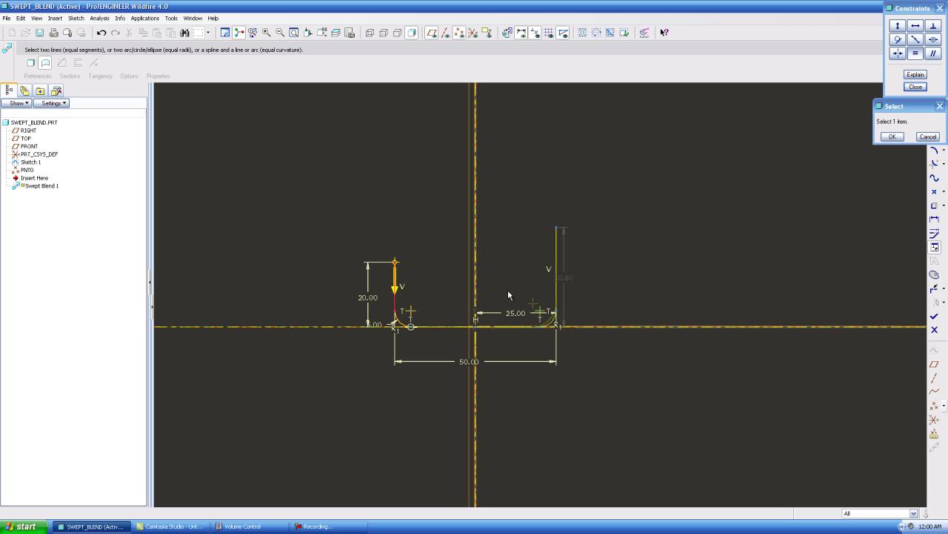
left_click(556, 286)
left_click(893, 137)
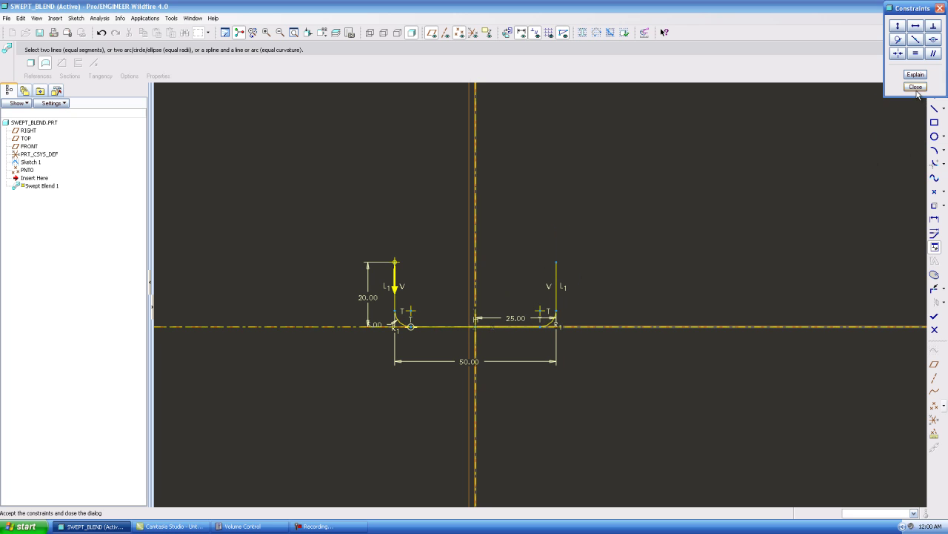
left_click(916, 87)
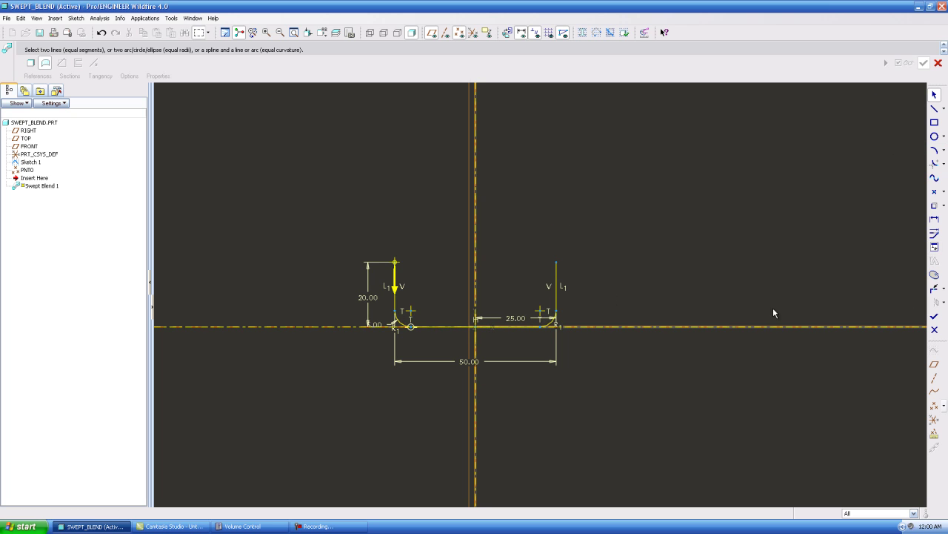
left_click(935, 316)
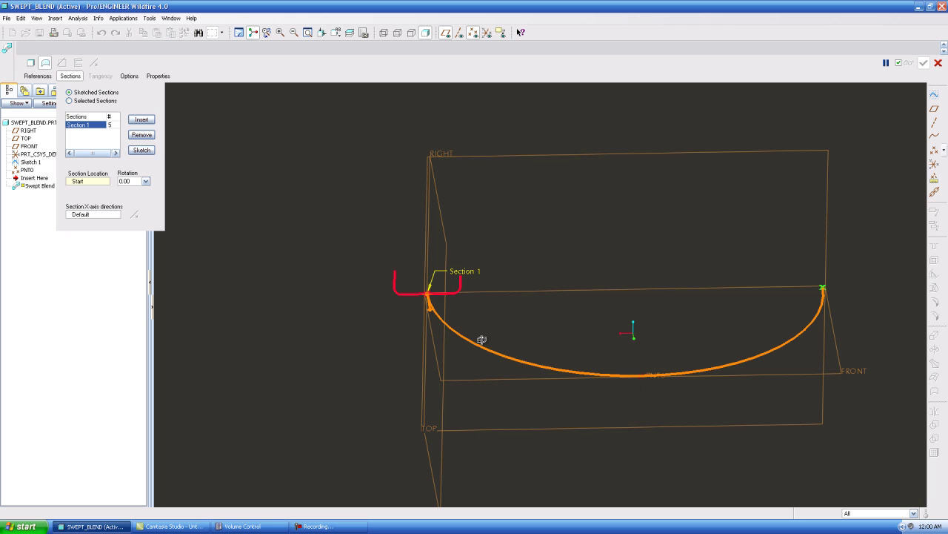
Insert Section 2 at the trajectory's end point with 0.00 rotation and open its sketch
middle_click_drag(482, 339, 461, 337)
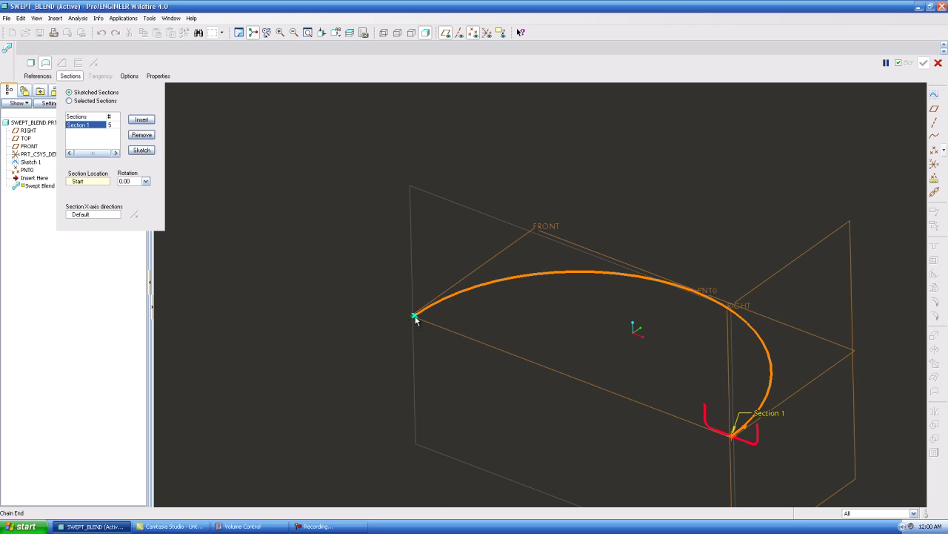
left_click(151, 123)
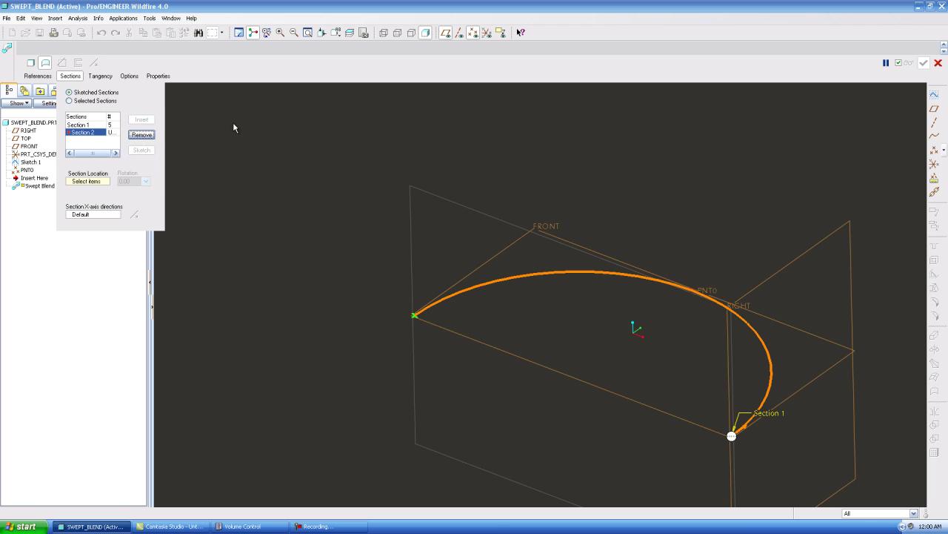
left_click(413, 314)
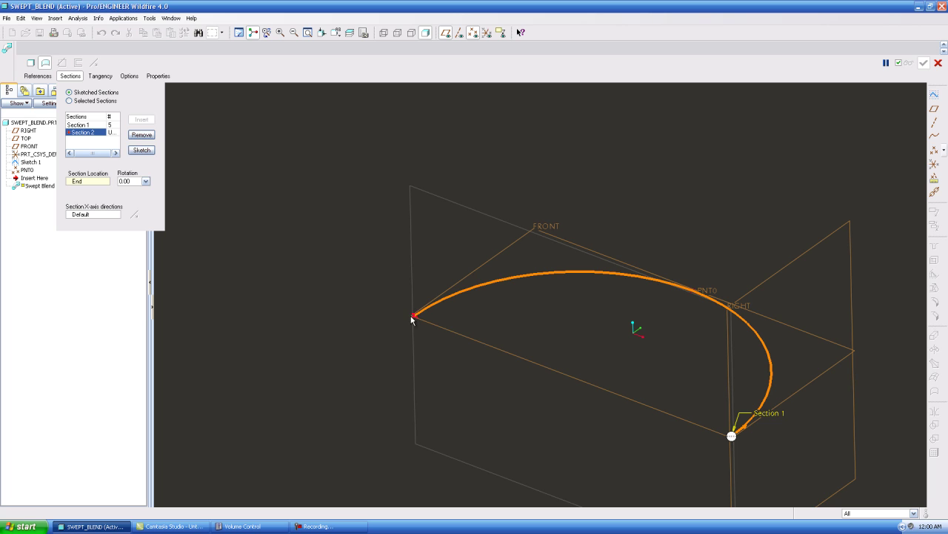
left_click(141, 150)
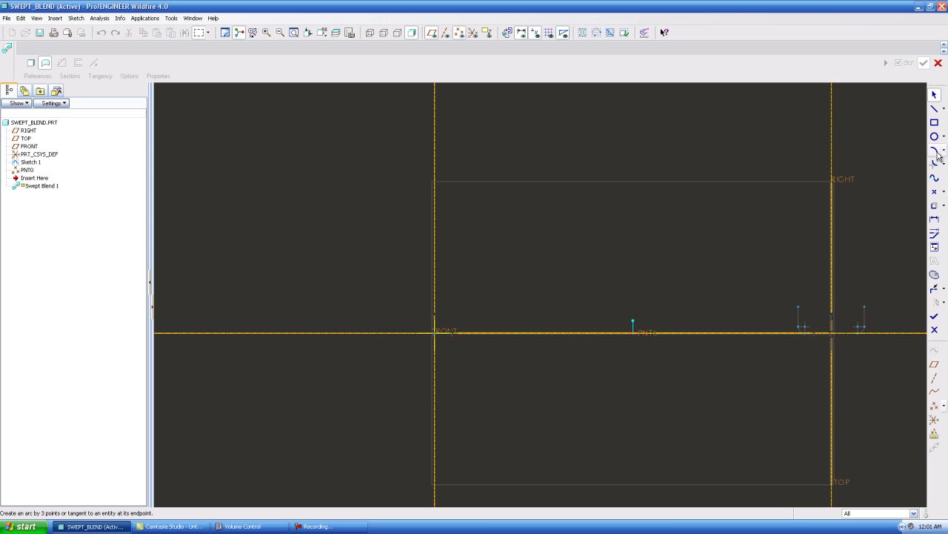
Sketch an open U-shaped profile about 118 wide and 44 to 48 tall, centred on the trajectory's end point, and fillet both lower corners
left_click(934, 108)
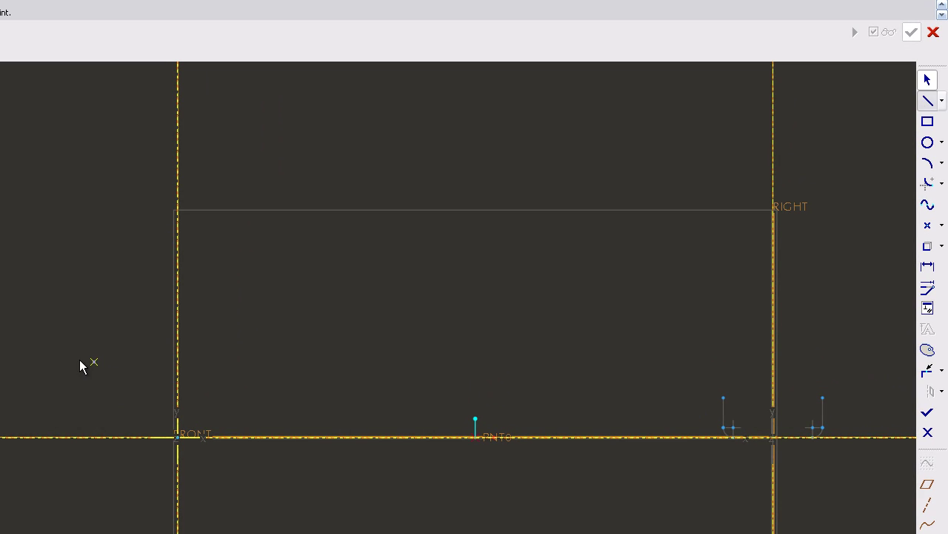
left_click(60, 348)
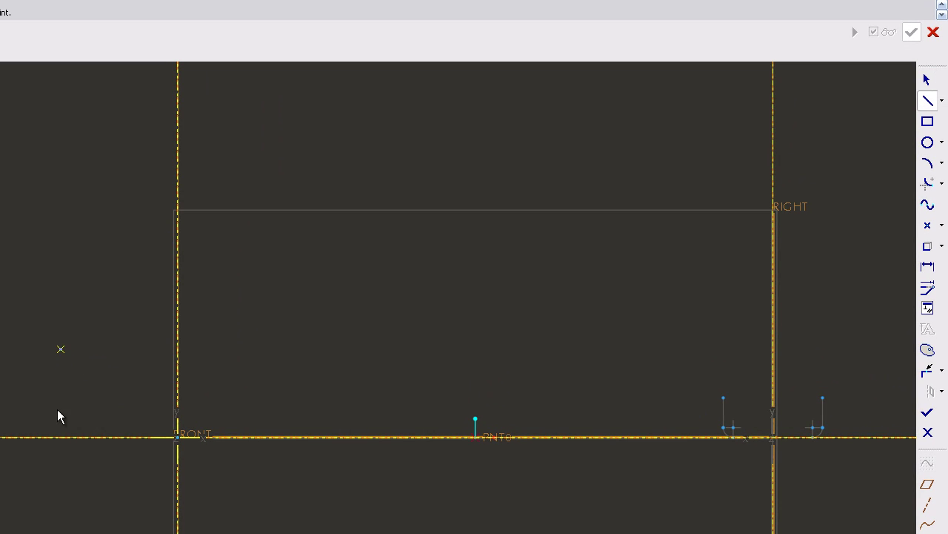
left_click(295, 437)
left_click(294, 344)
middle_click(360, 357)
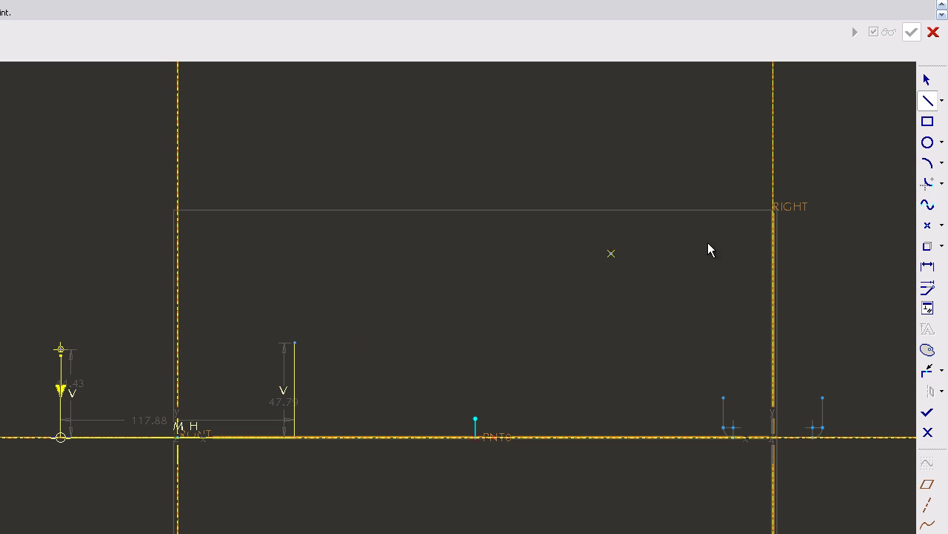
left_click(60, 396)
left_click(96, 438)
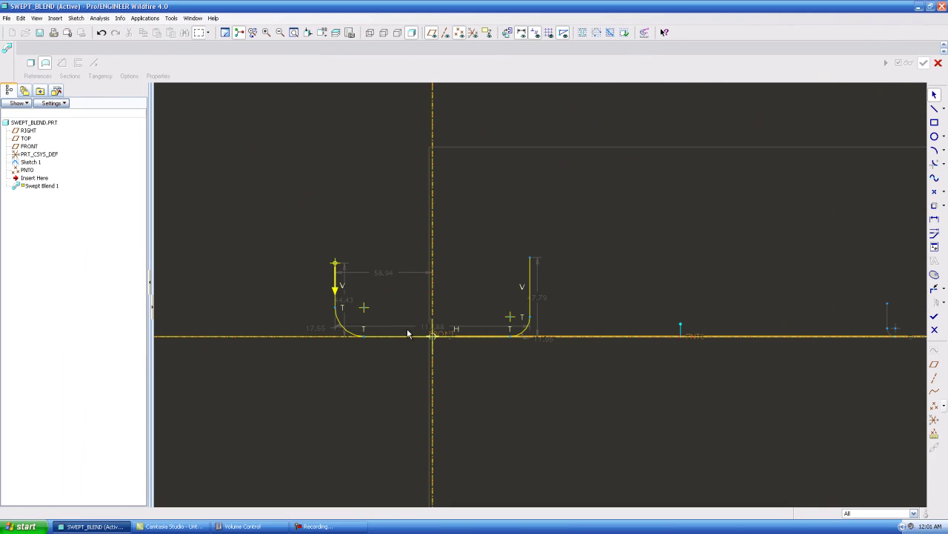
Set the Section 2 profile's left height to 20 and its overall width to 100, moving both dimensions outside the profile
left_click_drag(347, 305, 297, 303)
double_click(296, 303)
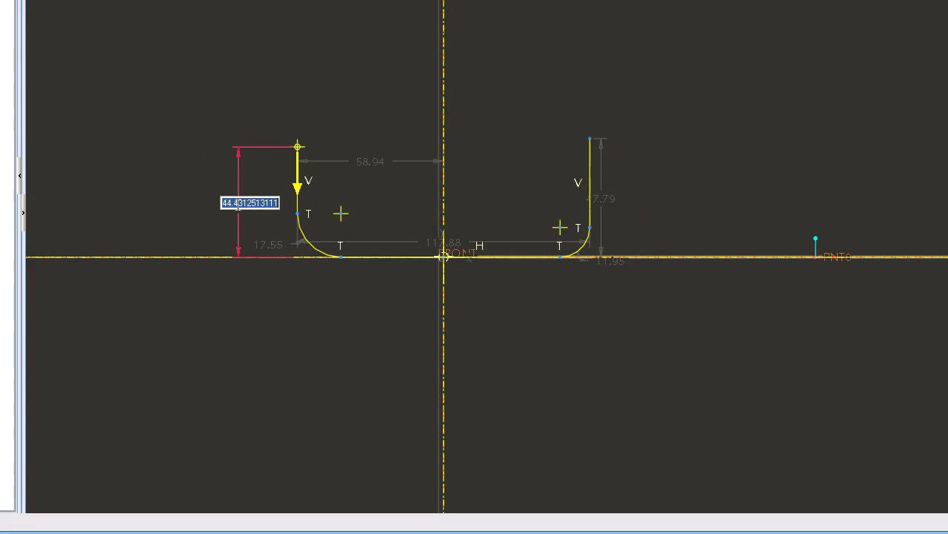
type("20")
key("Return")
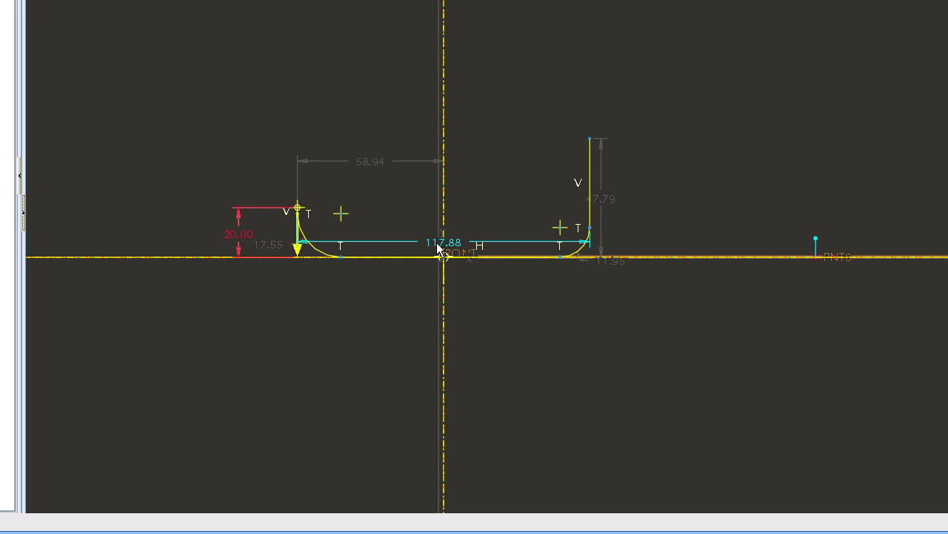
left_click(440, 252)
middle_click(426, 304)
type("100")
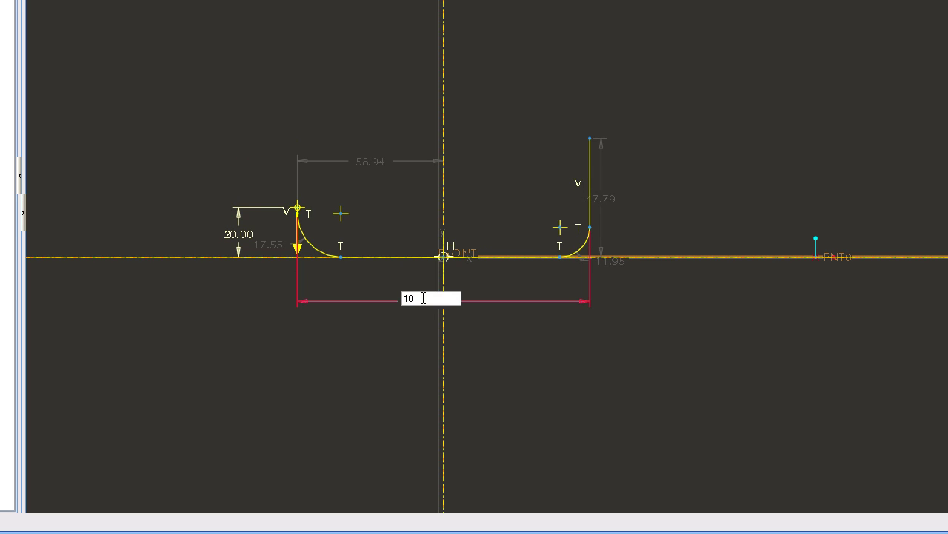
key("Return")
Set the left vertical line's distance from the vertical reference to 50 and the left fillet's radius to 10
double_click(371, 162)
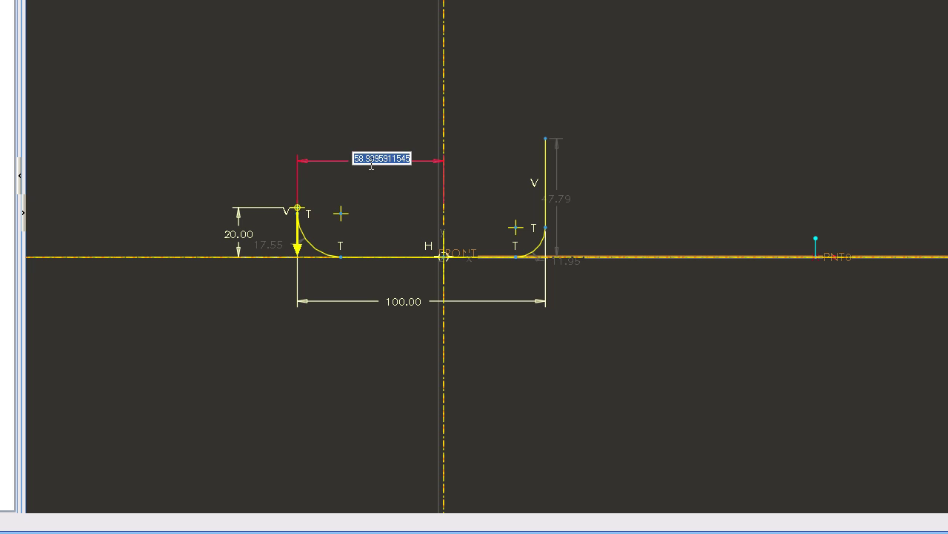
type("50")
key("Return")
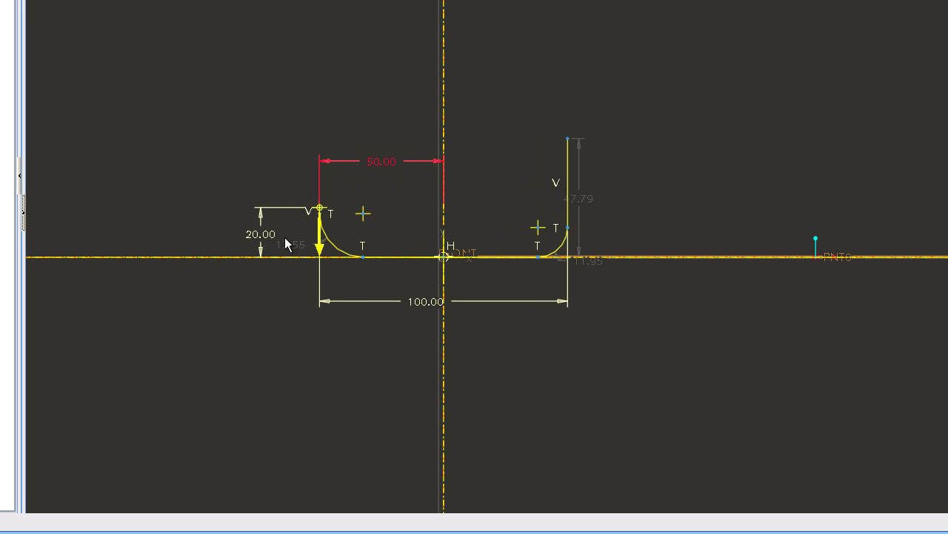
double_click(297, 248)
type("10")
key("Return")
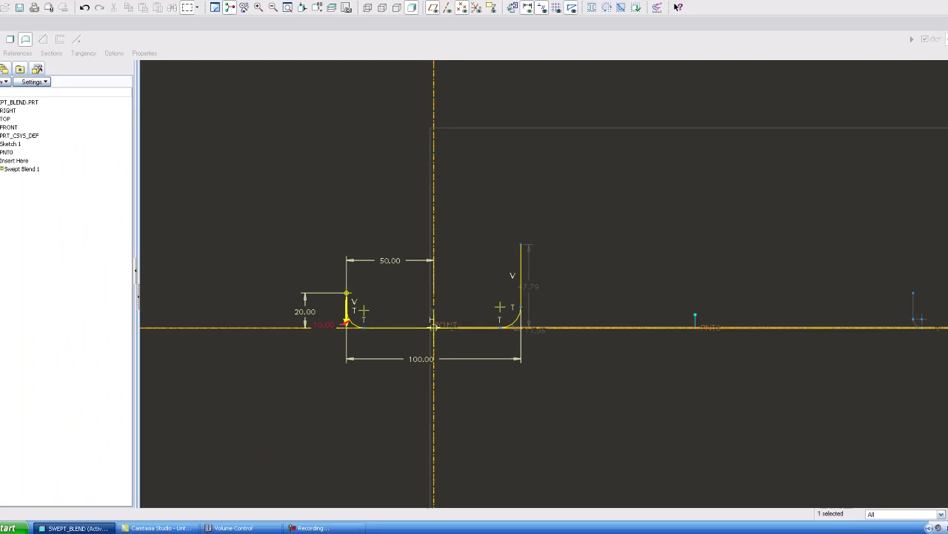
Apply equal constraints to the two fillets and the two vertical lines, and finish the Section 2 sketch
left_click(916, 55)
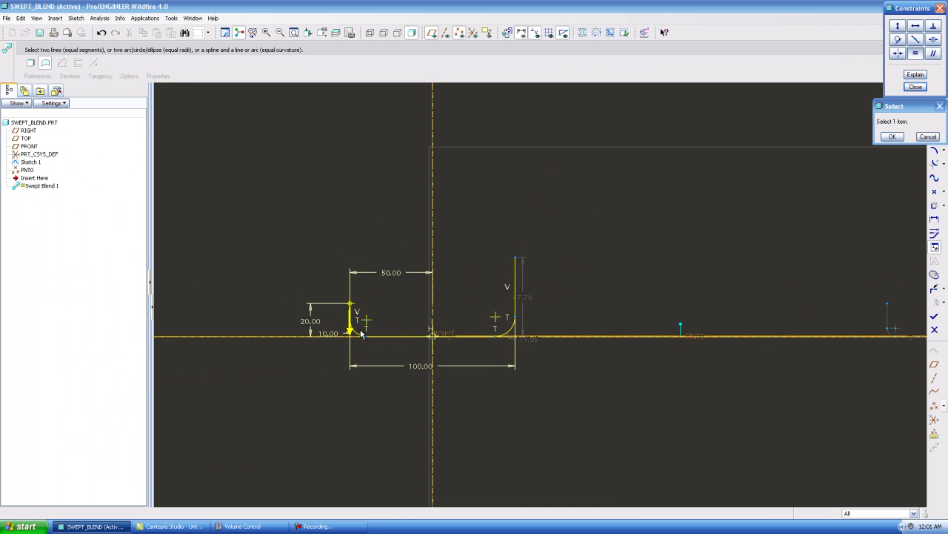
left_click(510, 331)
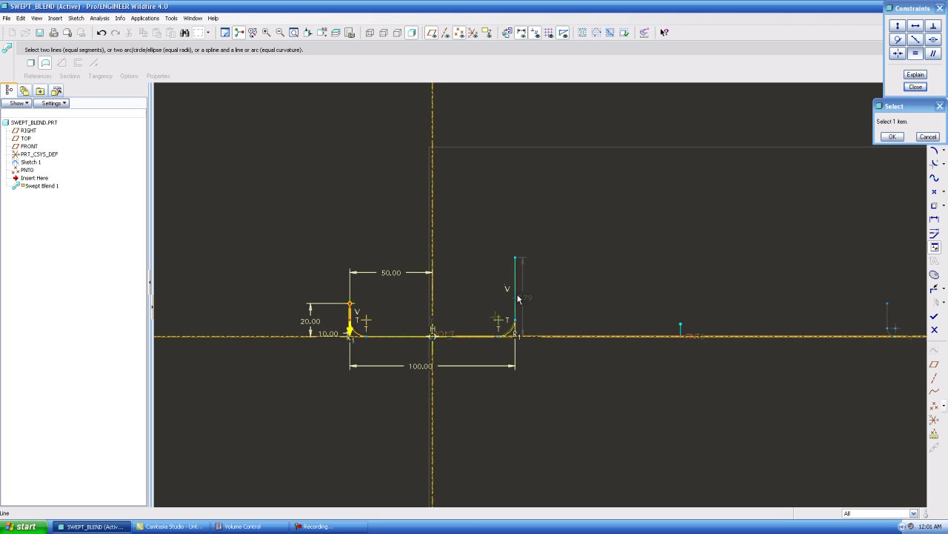
left_click(517, 300)
left_click(893, 137)
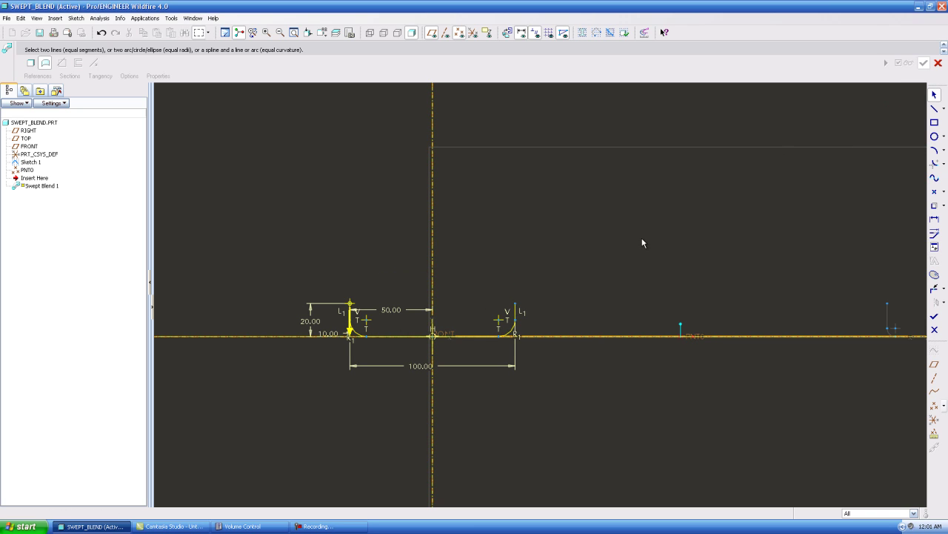
left_click(934, 316)
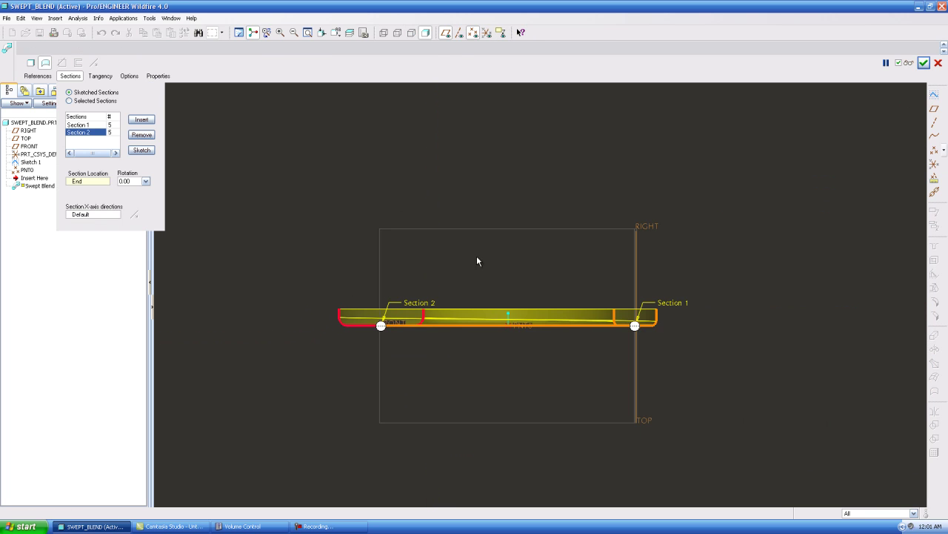
Change the swept blend from a surface to a thin solid with 1.50 wall thickness and complete the feature
mouse_move(470, 296)
middle_mouse_down()
mouse_move(445, 312)
mouse_move(453, 245)
mouse_move(440, 281)
mouse_move(489, 319)
middle_mouse_up()
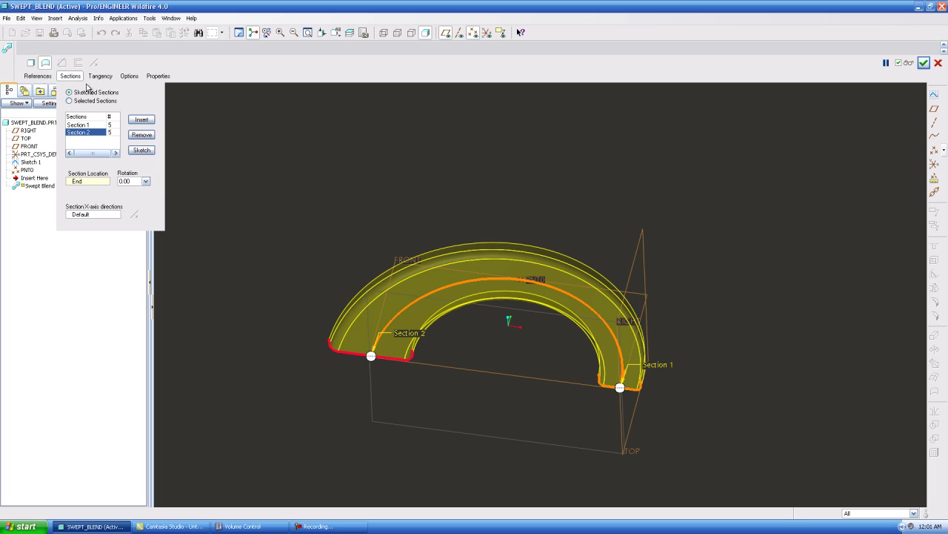
middle_click_drag(340, 272, 314, 195)
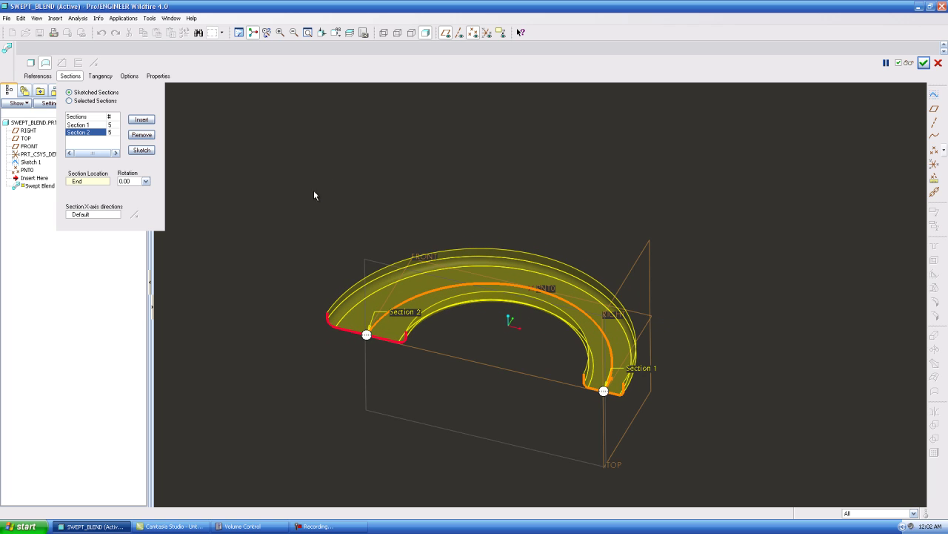
left_click(32, 64)
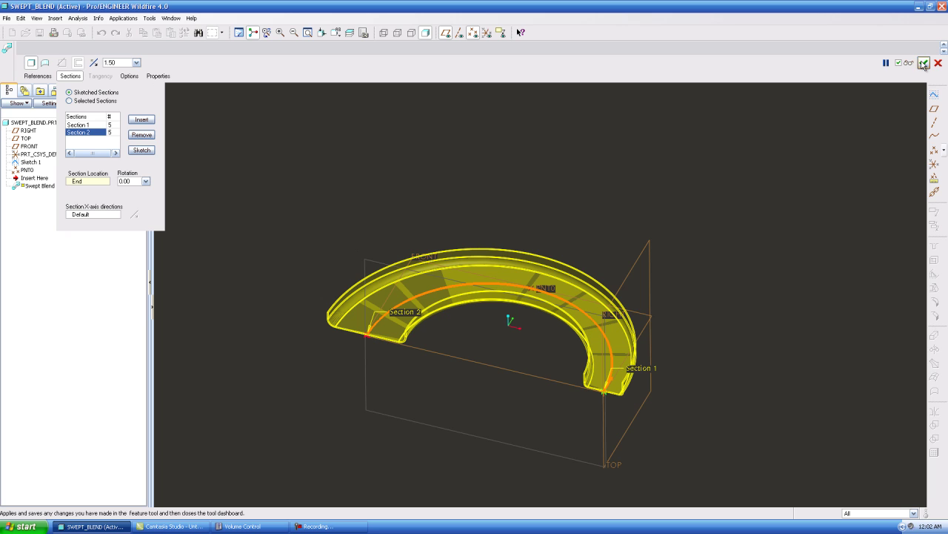
left_click(923, 63)
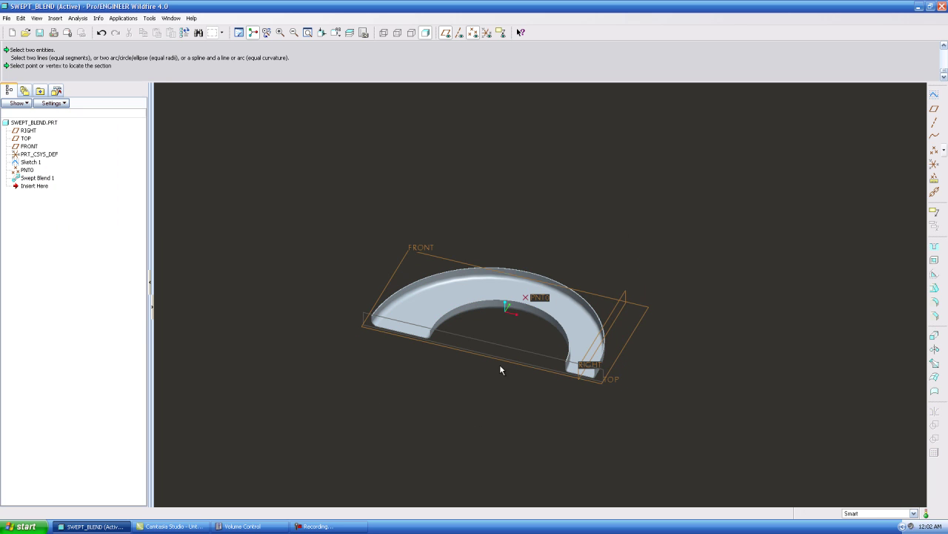
middle_click_drag(497, 348, 513, 316)
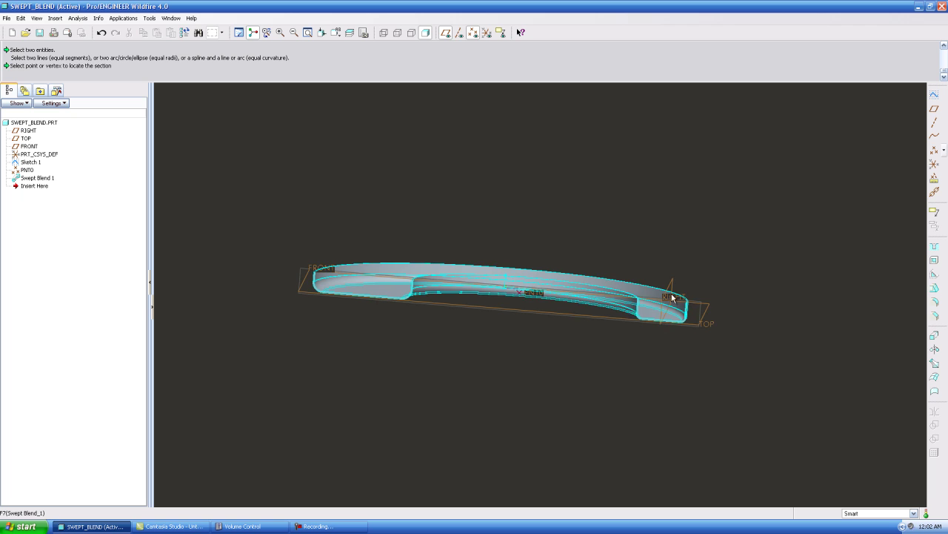
mouse_move(670, 315)
middle_mouse_down()
mouse_move(663, 356)
mouse_move(674, 380)
middle_mouse_up()
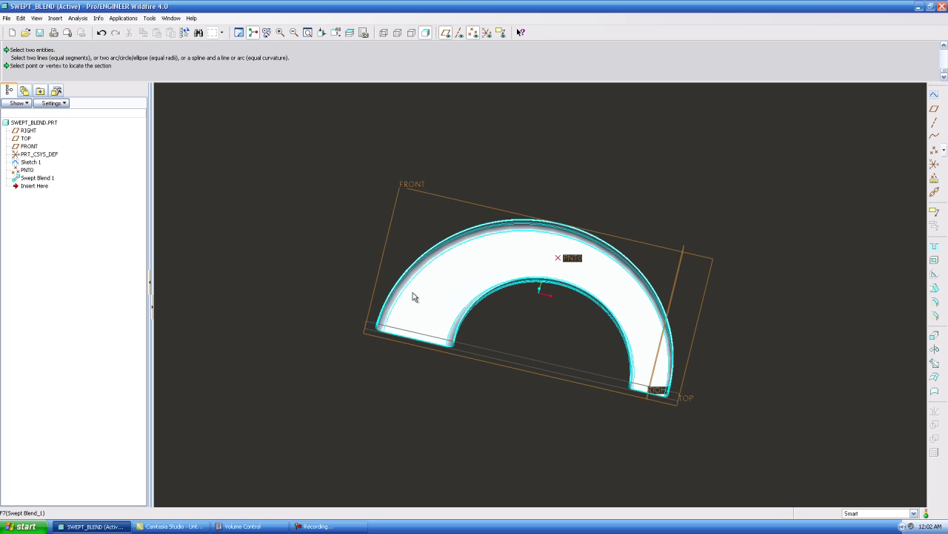
left_click(578, 261)
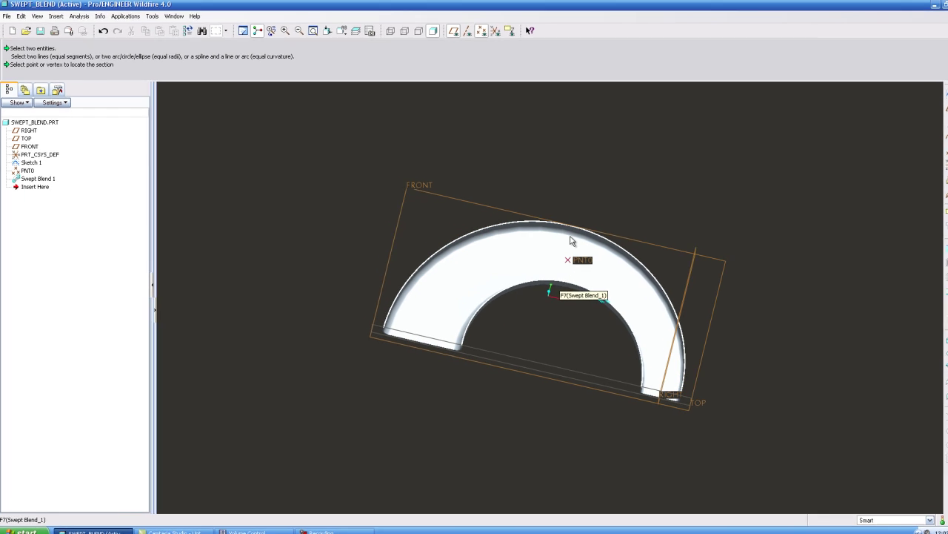
middle_click_drag(528, 352, 539, 320)
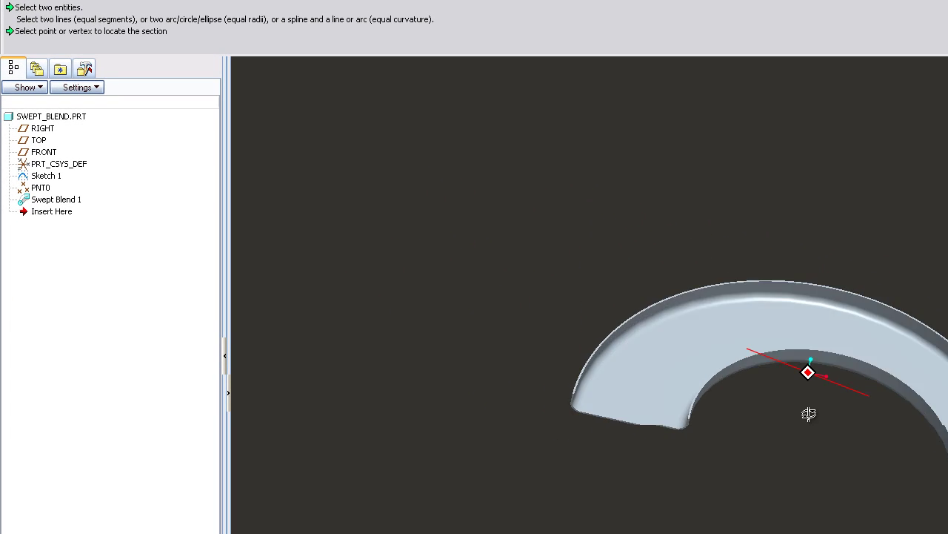
Edit the definition of the existing swept blend, insert a third sketched section at datum point PNT0, and open its sketch
middle_click_drag(808, 413, 844, 400)
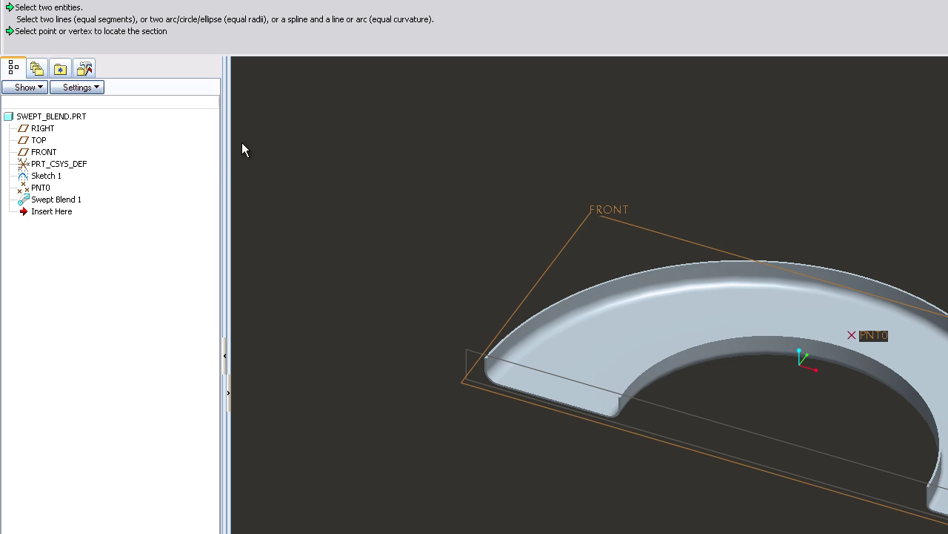
left_click(64, 200)
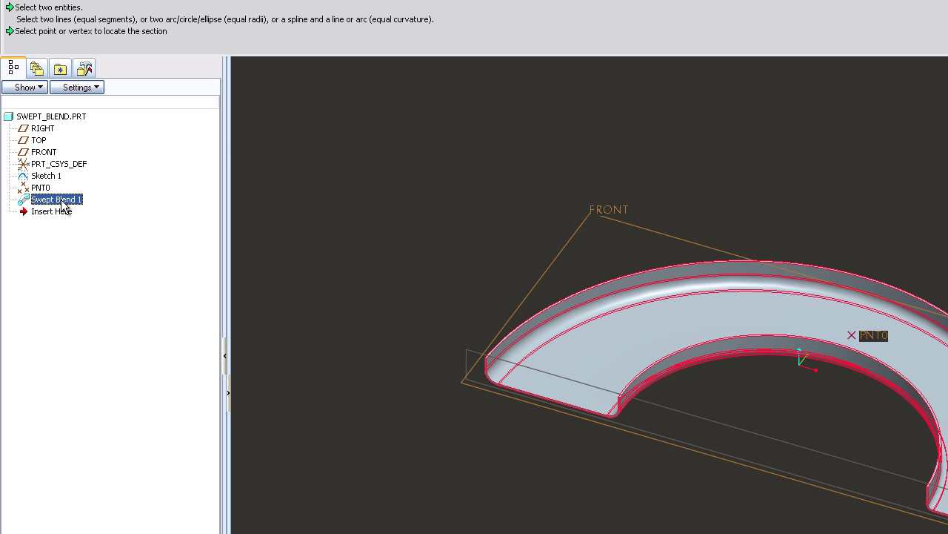
right_click(64, 204)
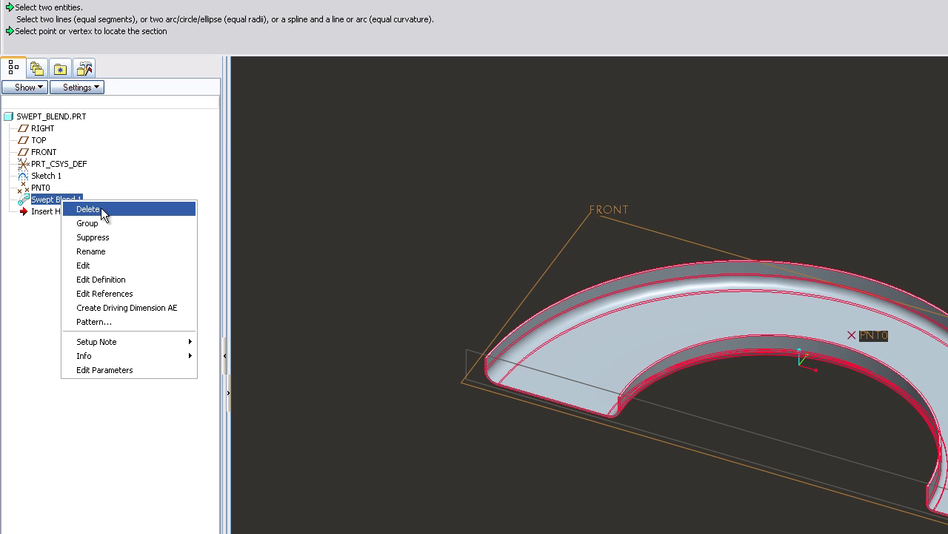
left_click(100, 279)
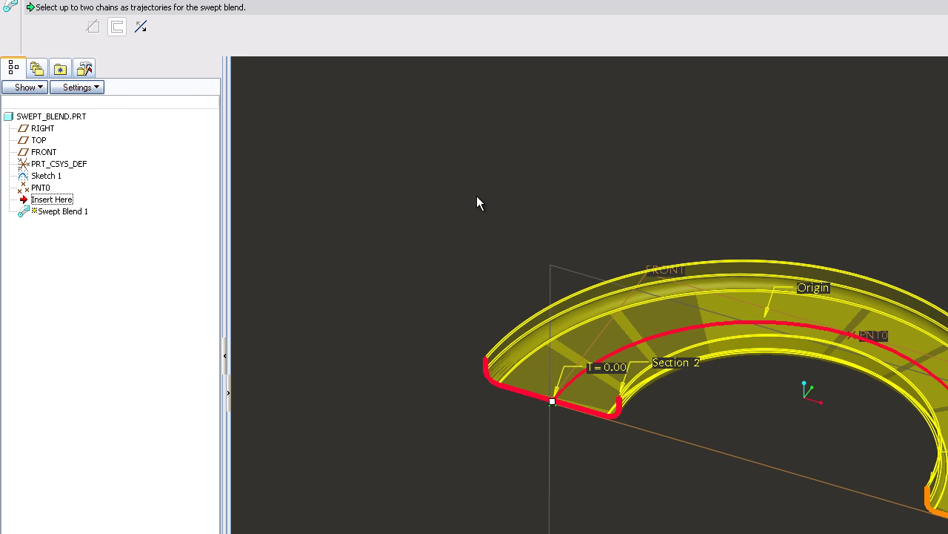
left_click(107, 48)
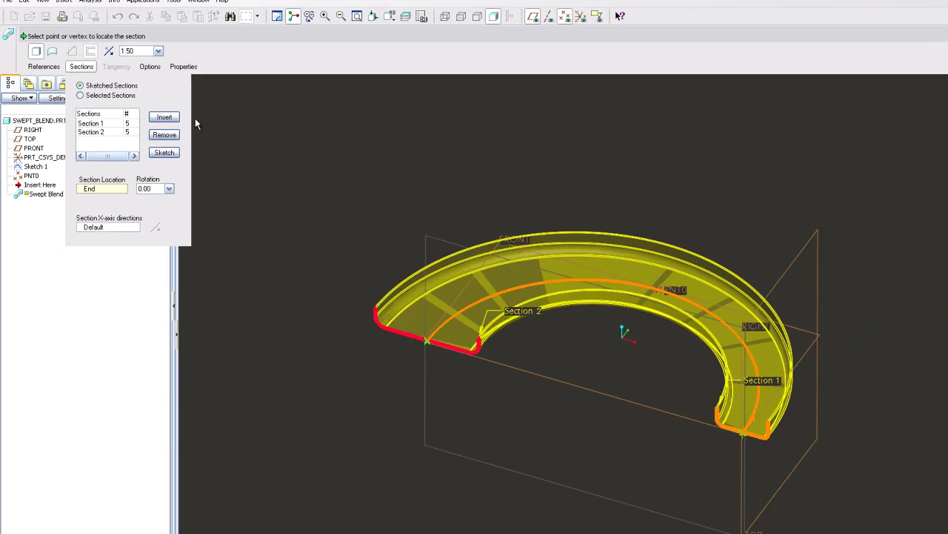
left_click(163, 117)
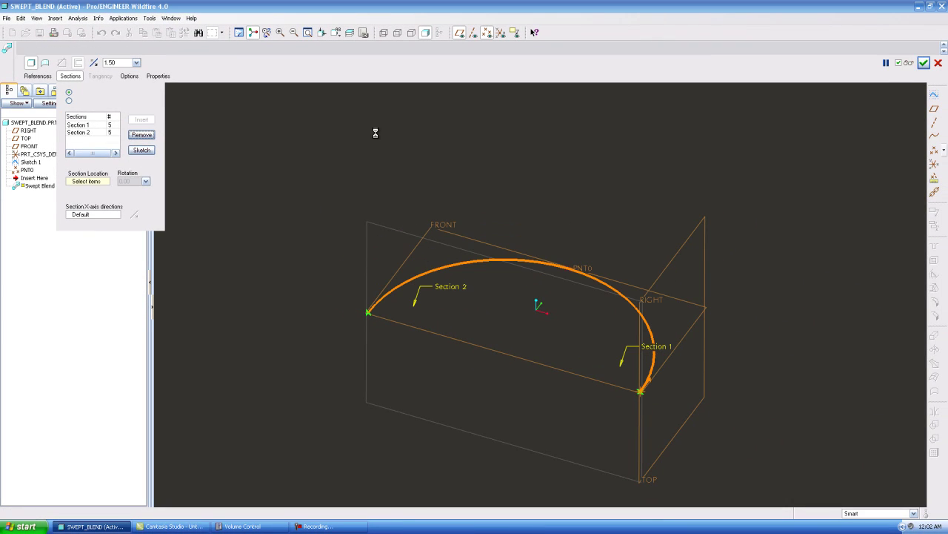
left_click(584, 272)
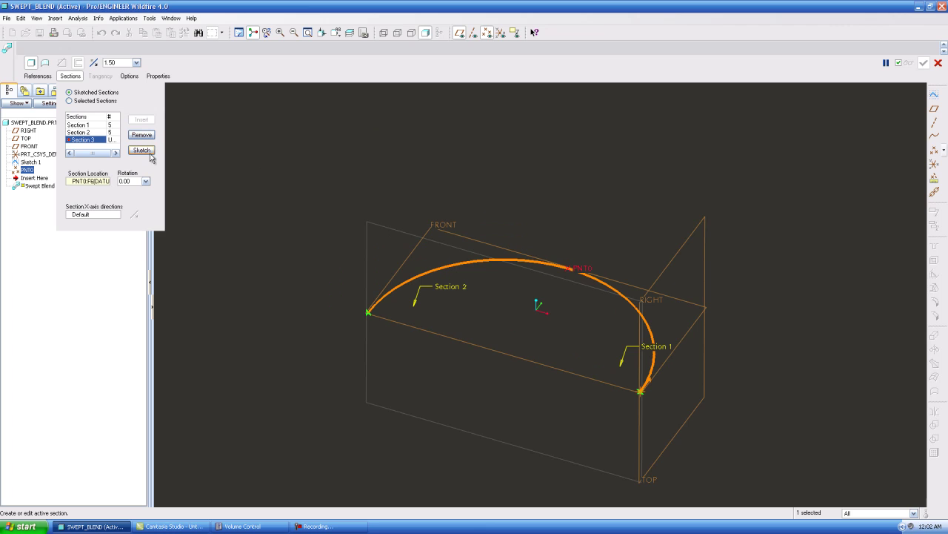
left_click(142, 151)
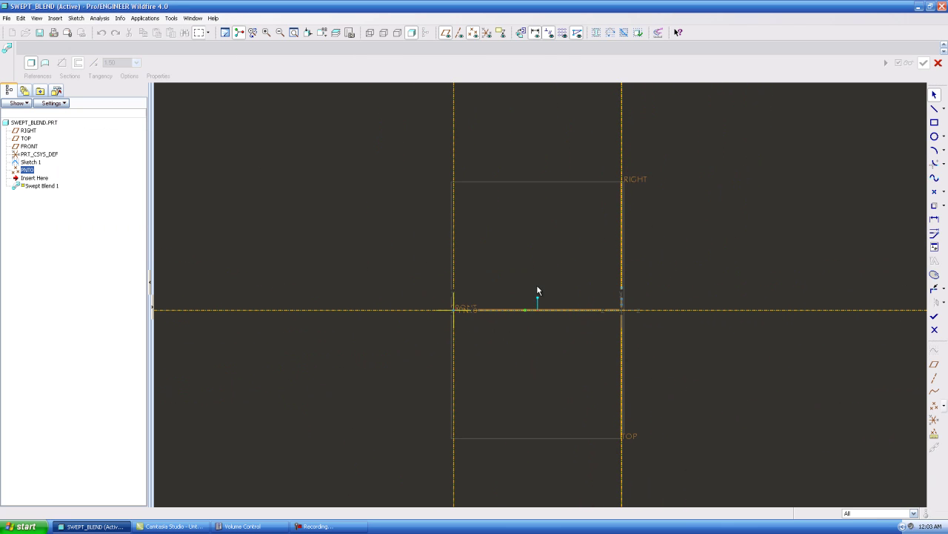
Sketch an open U-shaped profile about 121 wide along the horizontal reference, and fillet its lower corners at radii of about 15 and 13
left_click(936, 110)
left_click(342, 273)
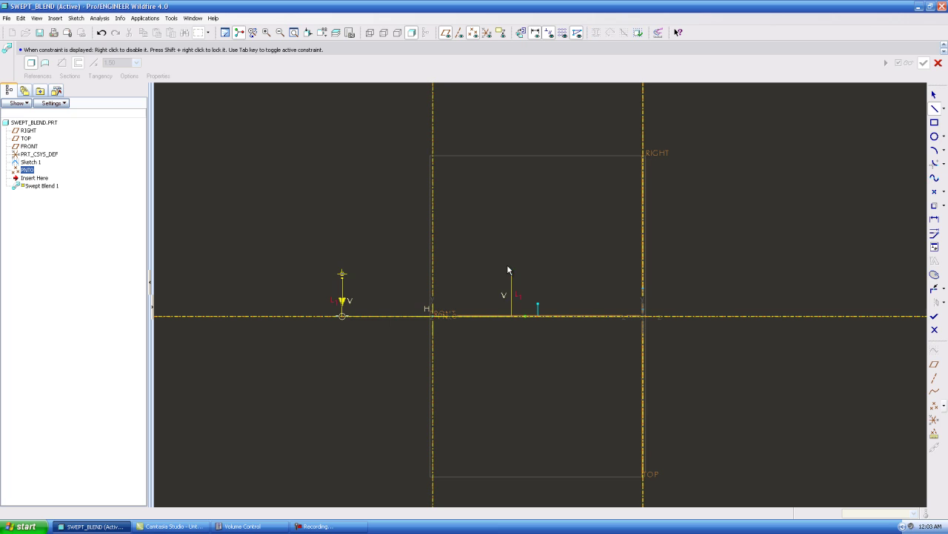
middle_click(550, 274)
left_click(934, 166)
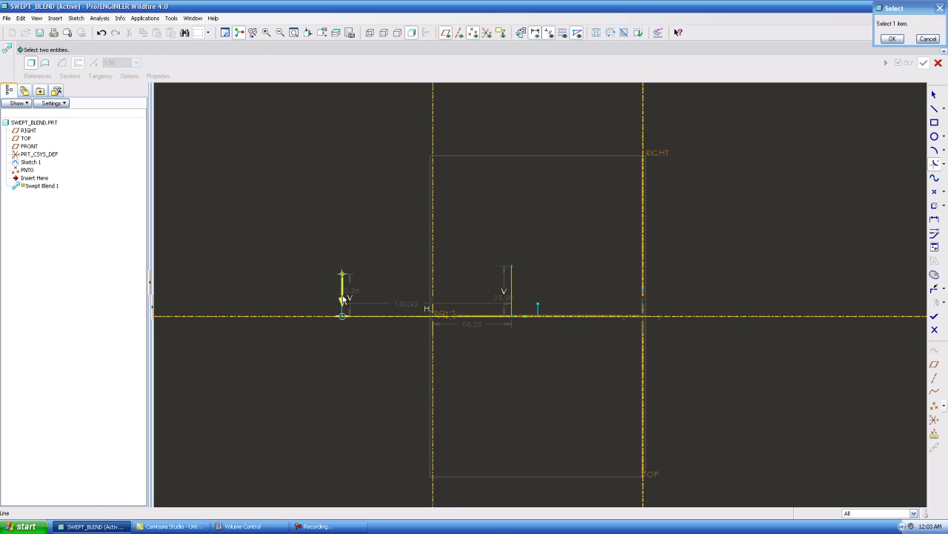
left_click(493, 316)
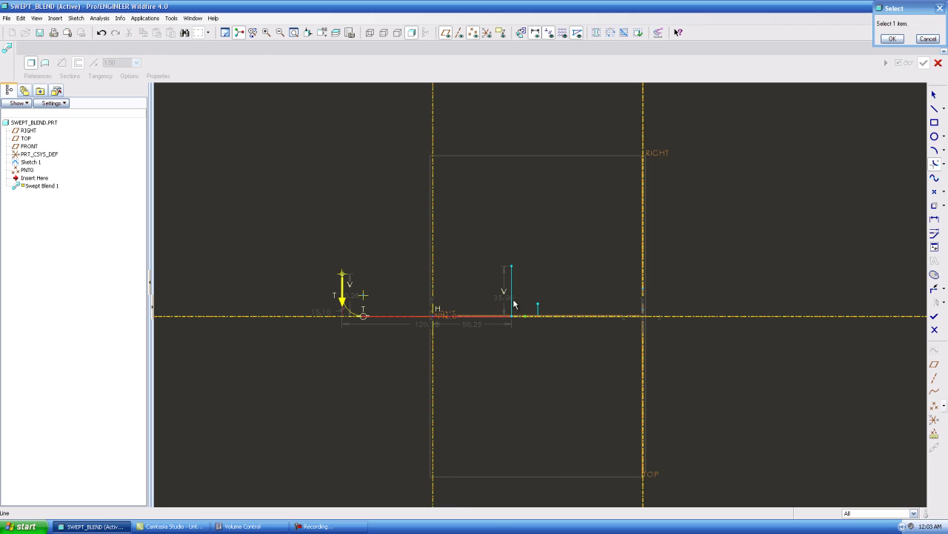
left_click(511, 300)
middle_click(702, 218)
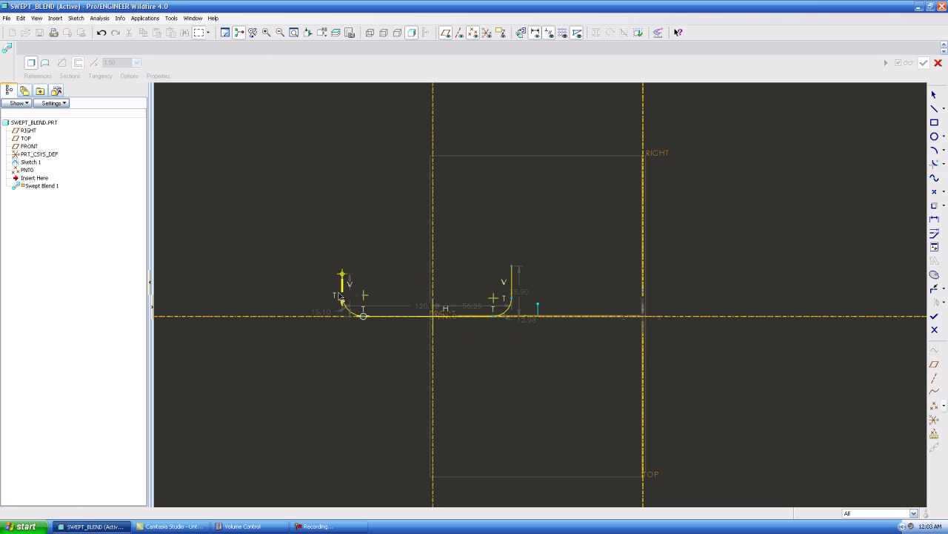
Set the Section 3 profile's left height to 20 and the left fillet's radius to 5
double_click(300, 293)
type("20")
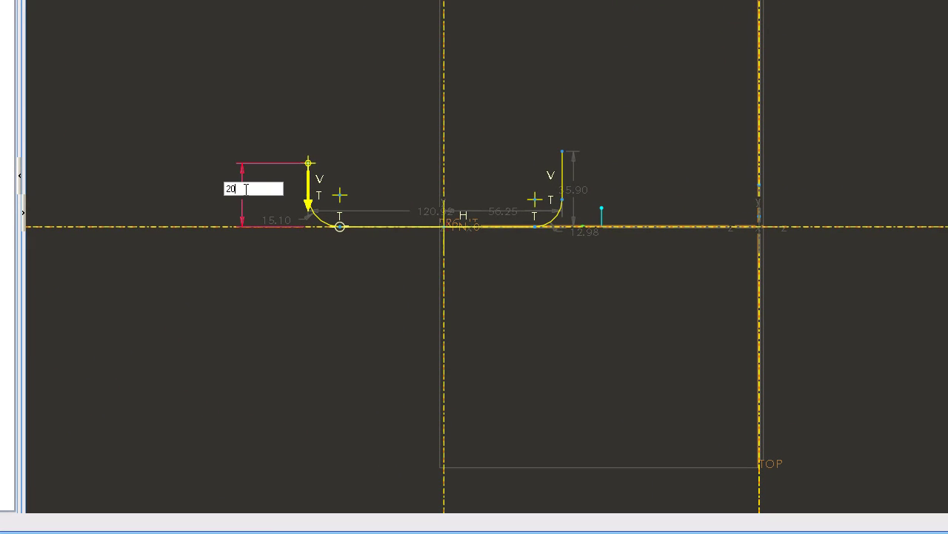
key("Return")
double_click(274, 226)
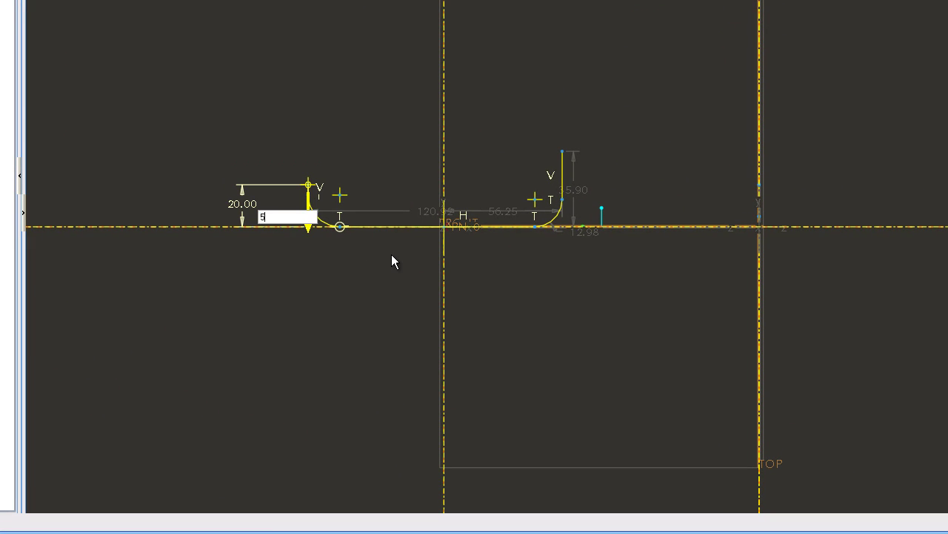
key("Return")
Move the overall width dimension below the profile, set it to 50, and set the right vertical line's distance from the vertical reference to 25
left_click_drag(415, 215, 420, 261)
double_click(417, 258)
type("50")
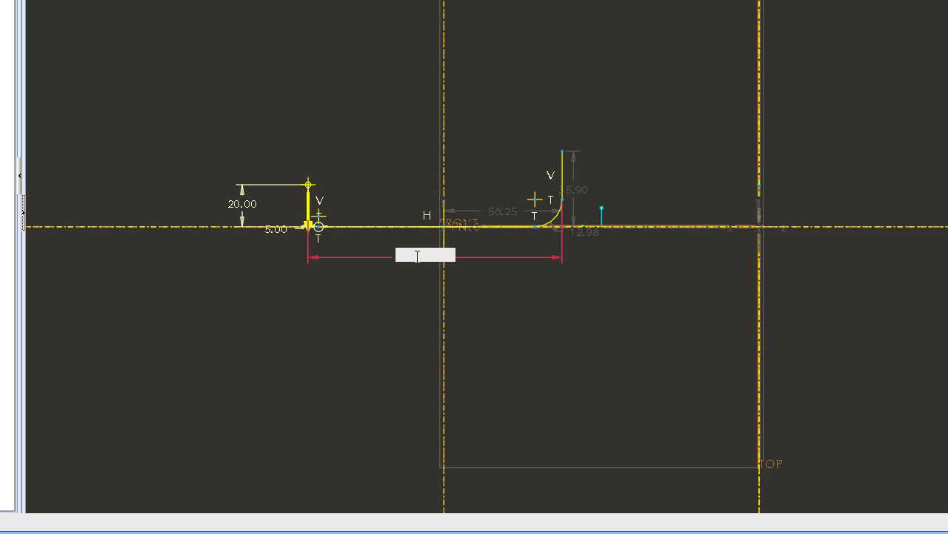
key("Return")
double_click(506, 213)
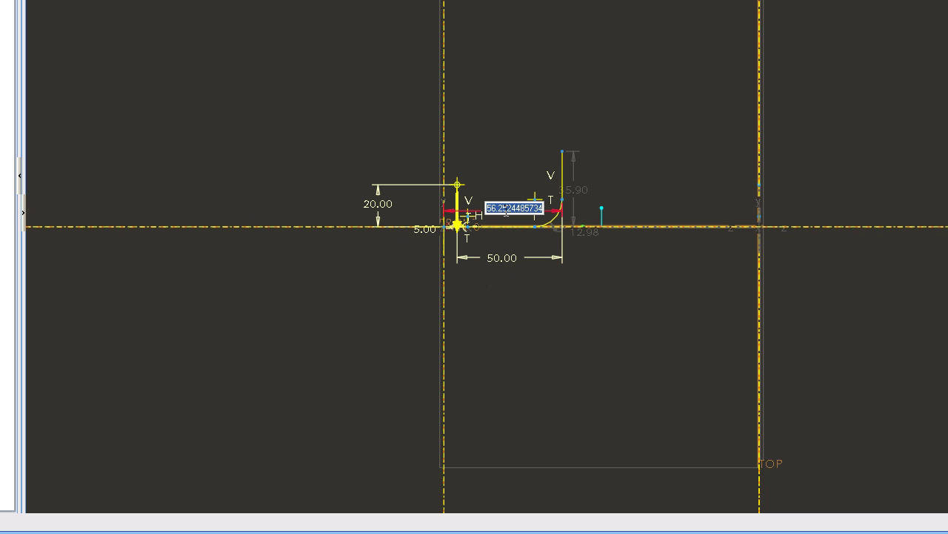
type("25")
key("Return")
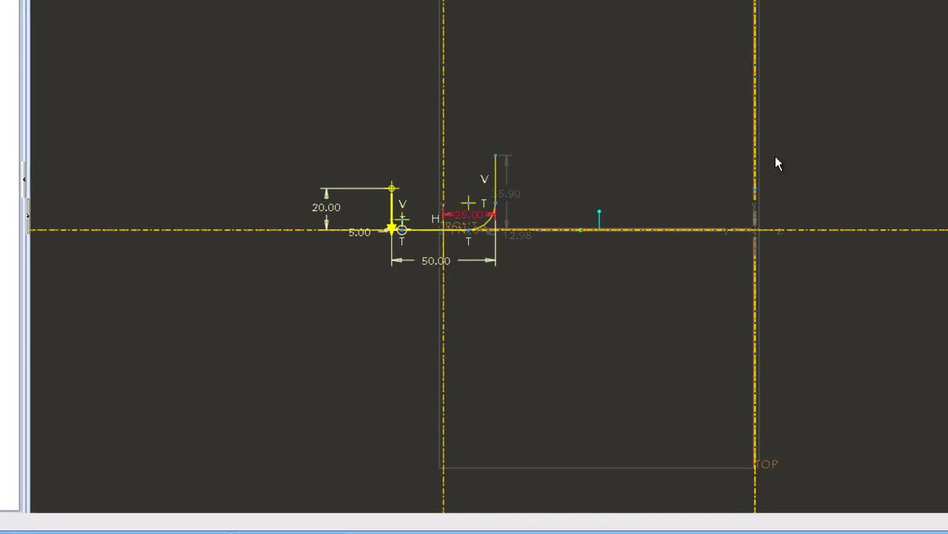
Apply equal constraints to the fillets and vertical lines of the Section 3 profile, and finish the sketch
left_click(916, 53)
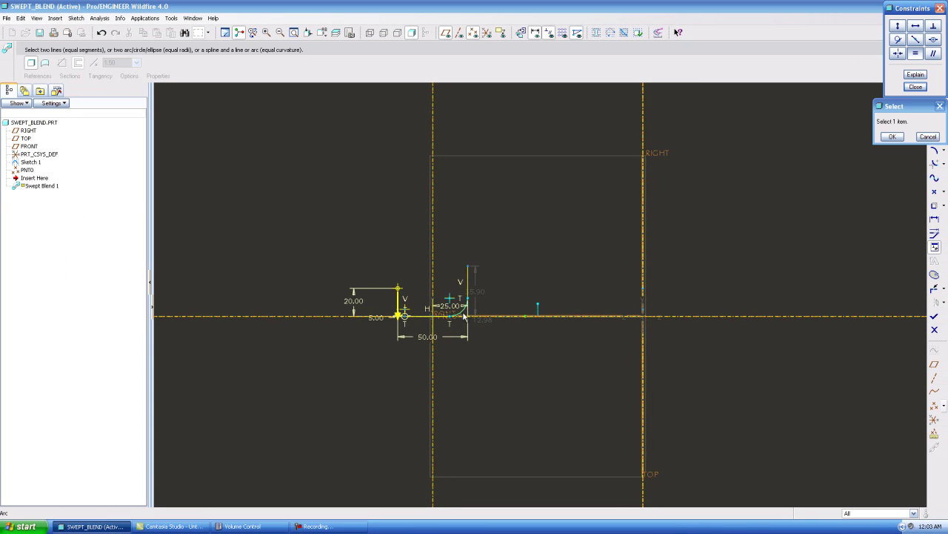
scroll(400, 315, "up", 3)
left_click(392, 307)
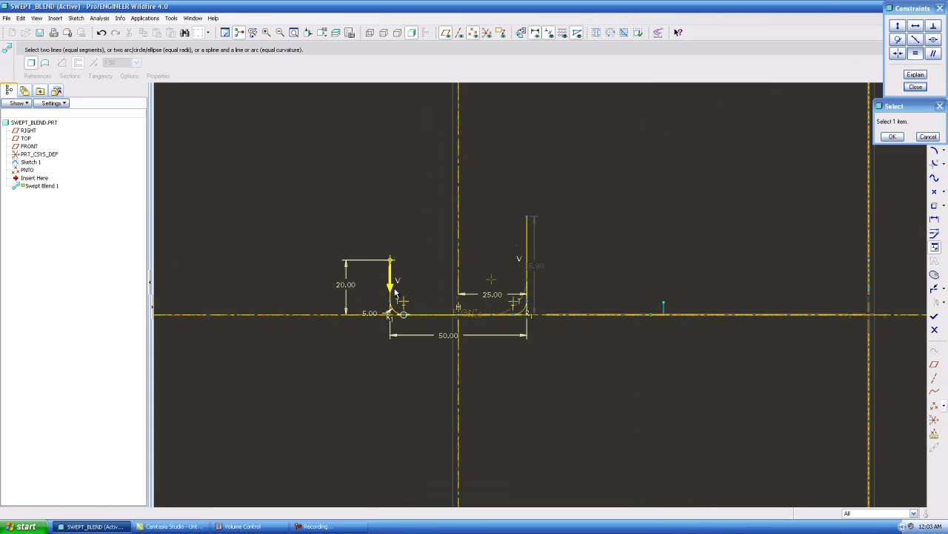
left_click(528, 271)
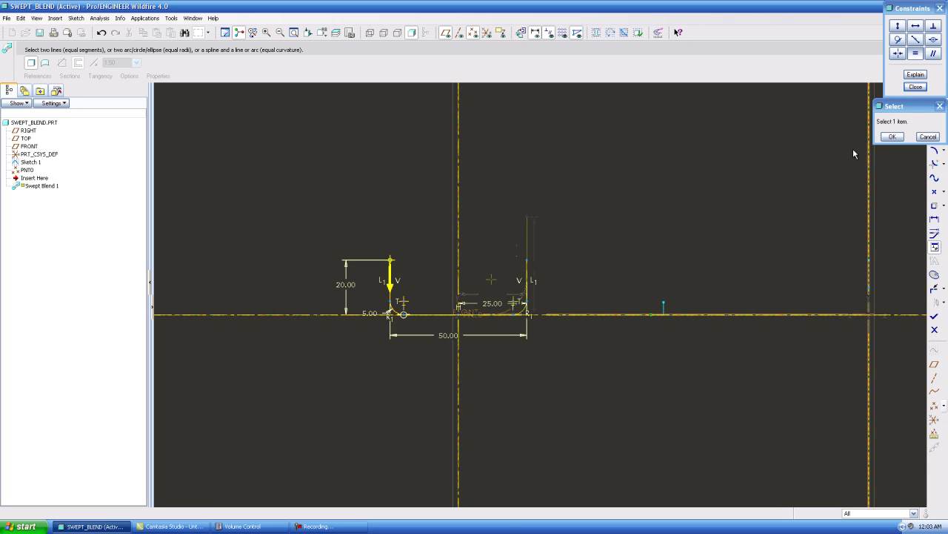
left_click(893, 136)
left_click(916, 86)
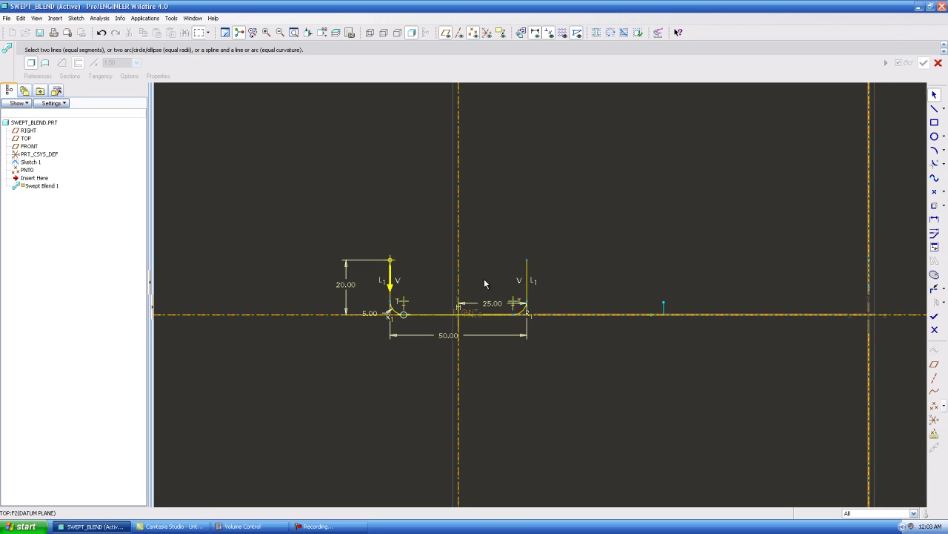
left_click(934, 316)
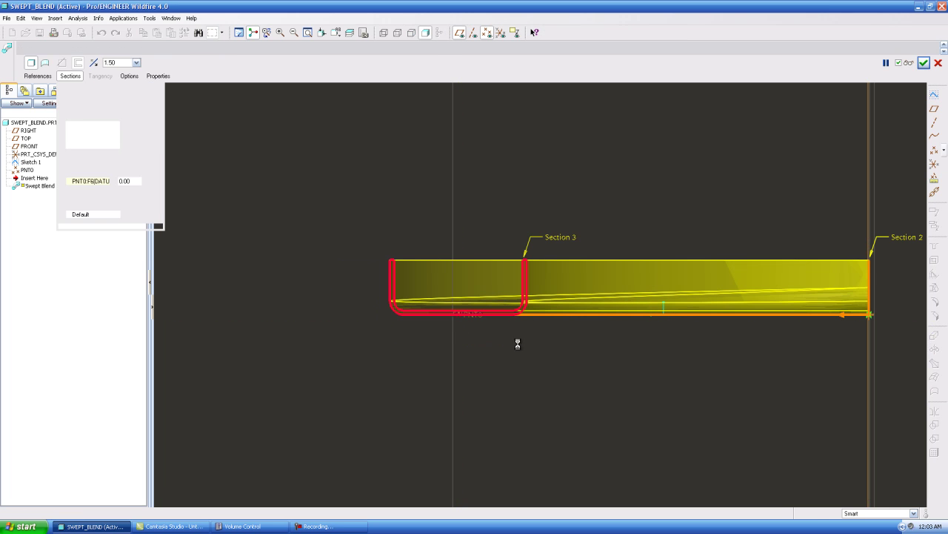
Check the swept blend preview through all three sections and complete the redefined feature
key("ctrl+d")
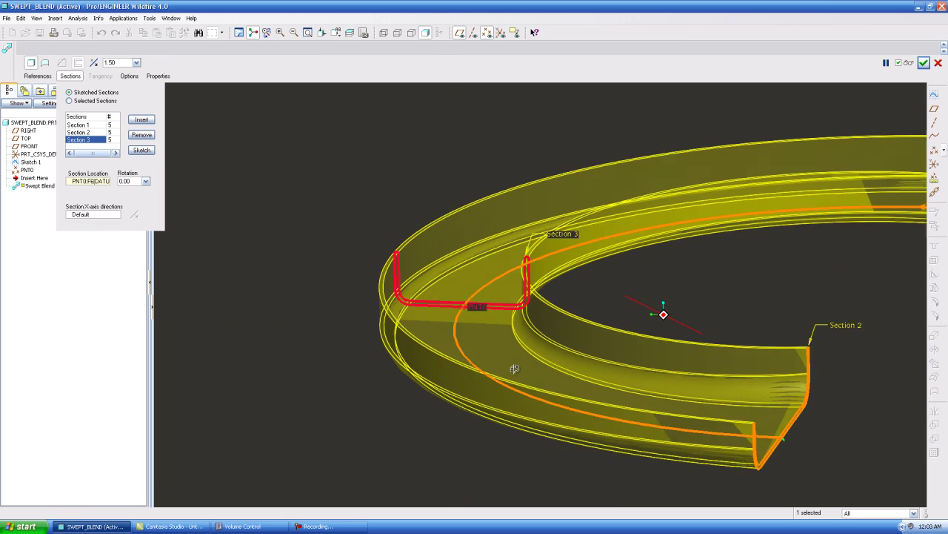
middle_click_drag(568, 366, 488, 368)
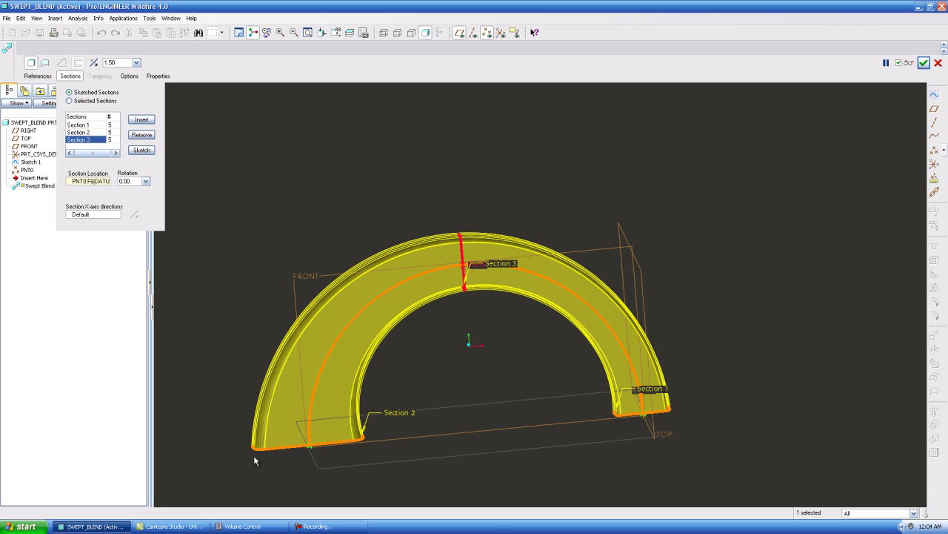
middle_click_drag(311, 339, 251, 354)
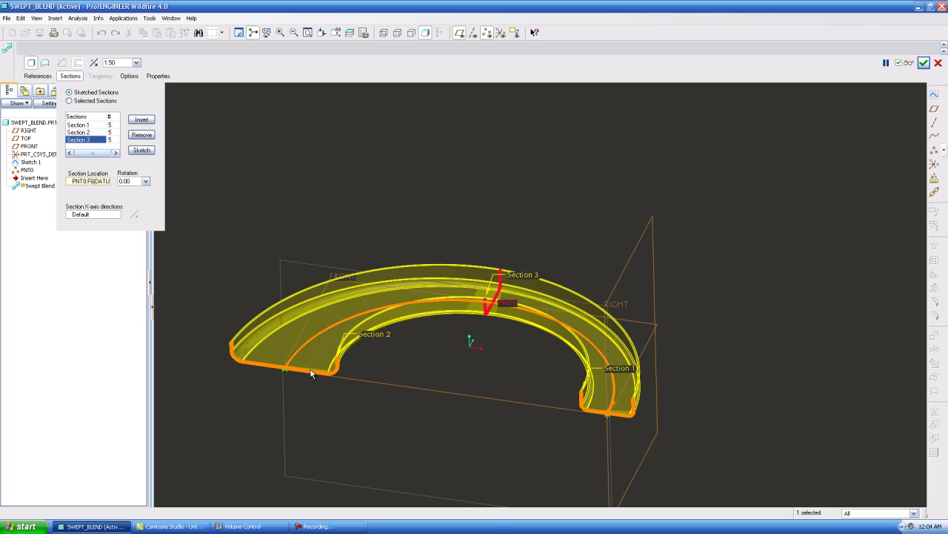
middle_click_drag(481, 334, 478, 337)
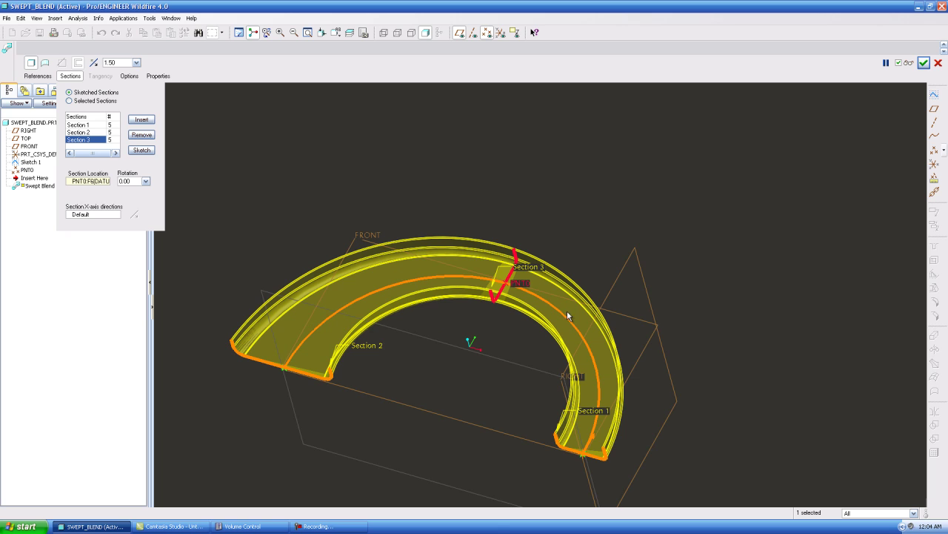
left_click(923, 62)
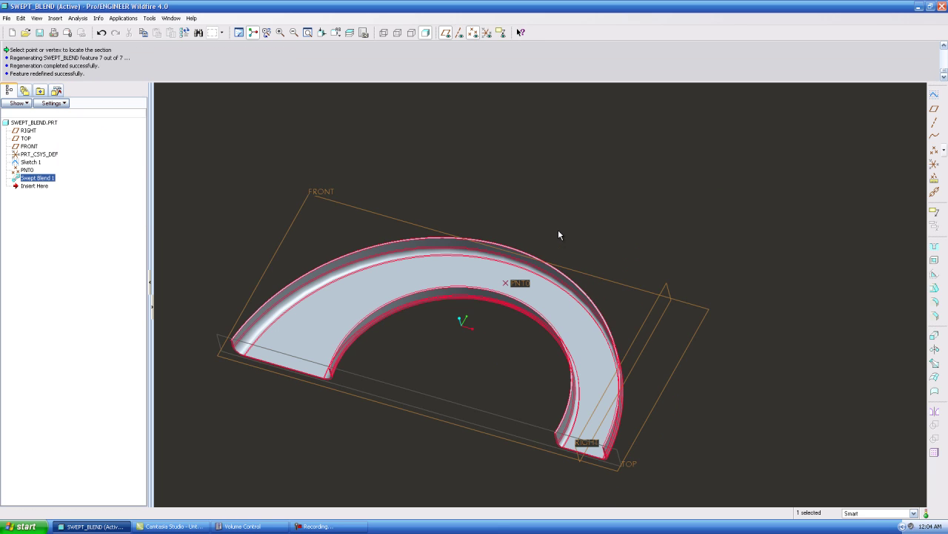
Deselect the swept blend and hide the datum points and datum planes
left_click(506, 185)
middle_click_drag(507, 185, 490, 272)
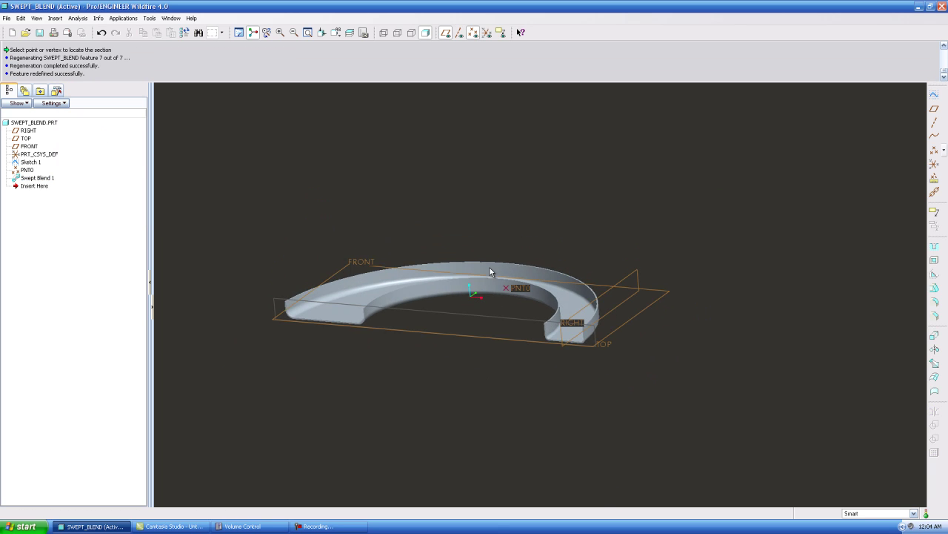
left_click(473, 32)
left_click(446, 33)
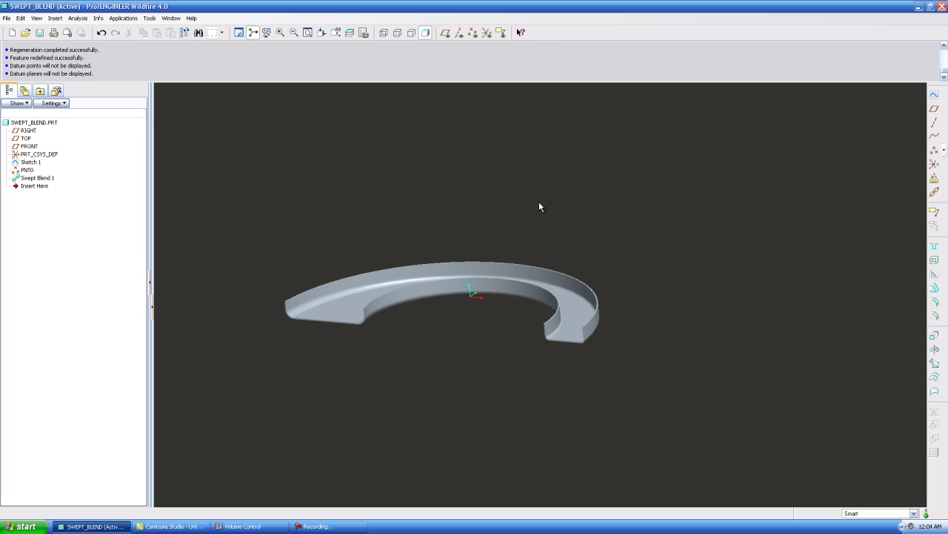
mouse_move(539, 207)
middle_mouse_down()
mouse_move(542, 227)
mouse_move(536, 220)
middle_mouse_up()
scroll(535, 217, "down", 3)
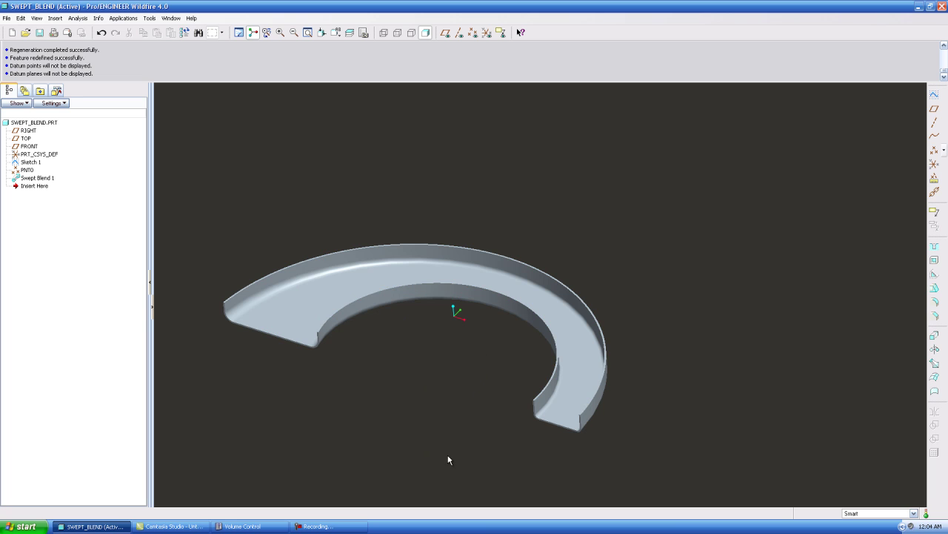
Redefine the swept blend and open the Section 3 sketch for editing
left_click(46, 180)
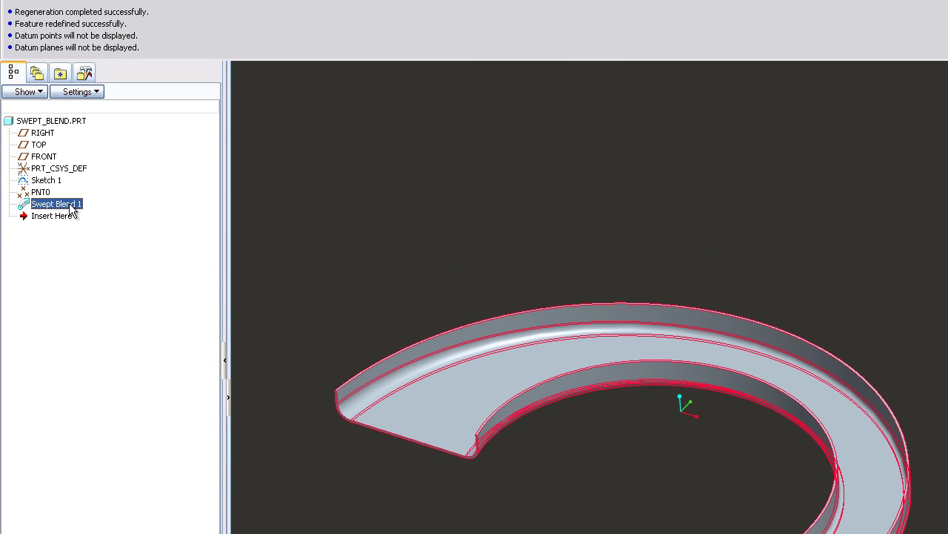
right_click(71, 209)
left_click(114, 281)
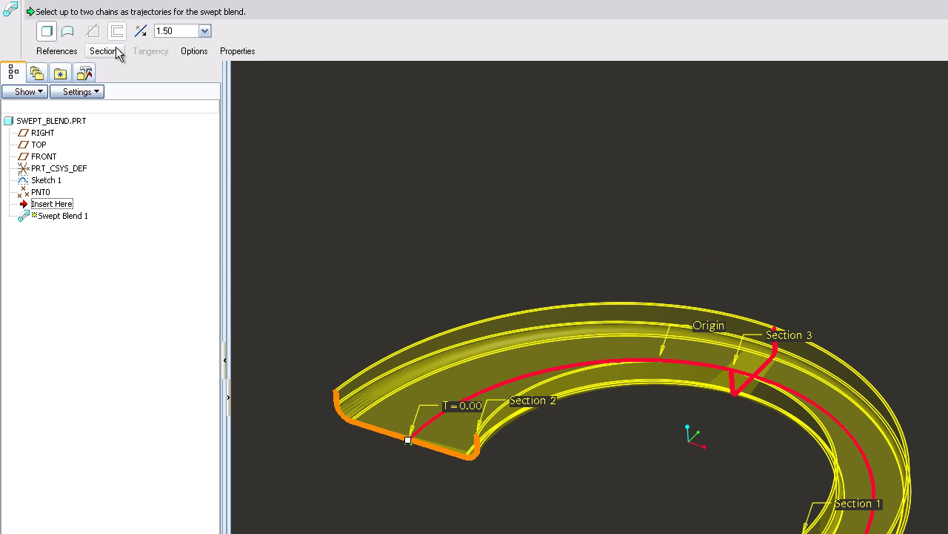
left_click(115, 52)
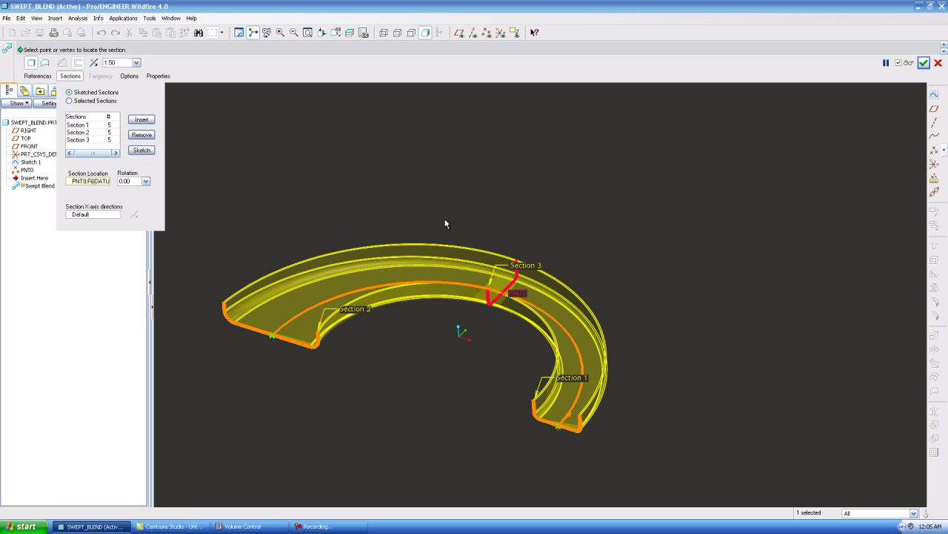
left_click(141, 149)
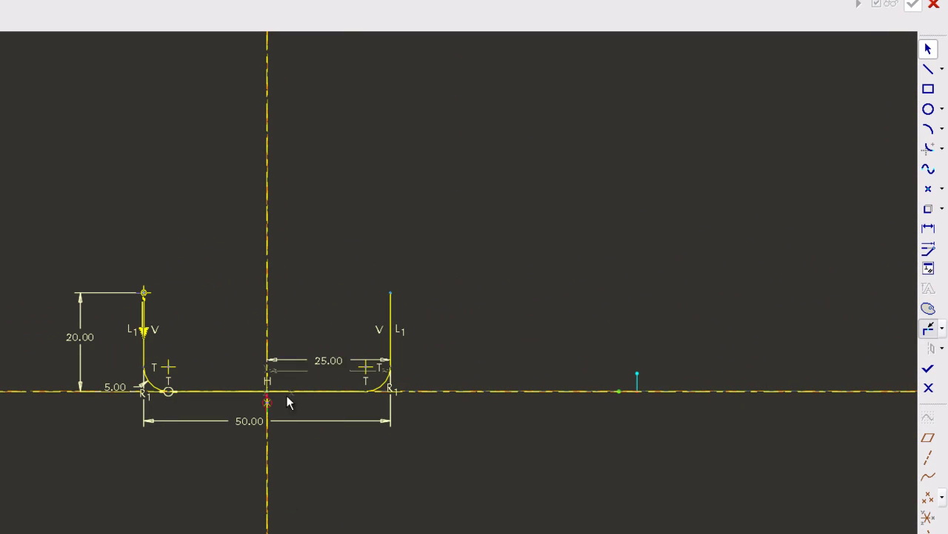
Divide the bottom horizontal line of the Section 3 profile at the vertical reference and finish the sketch
left_click(291, 391)
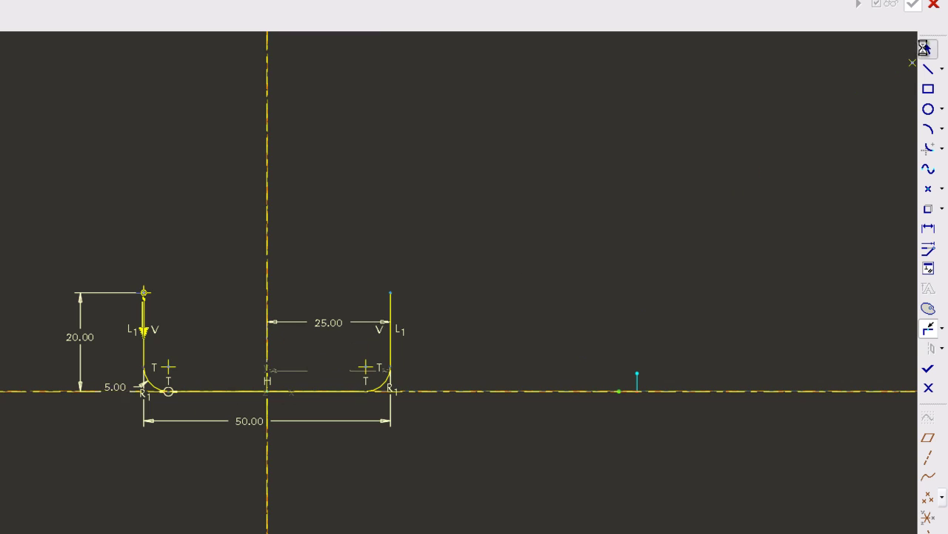
left_click(925, 46)
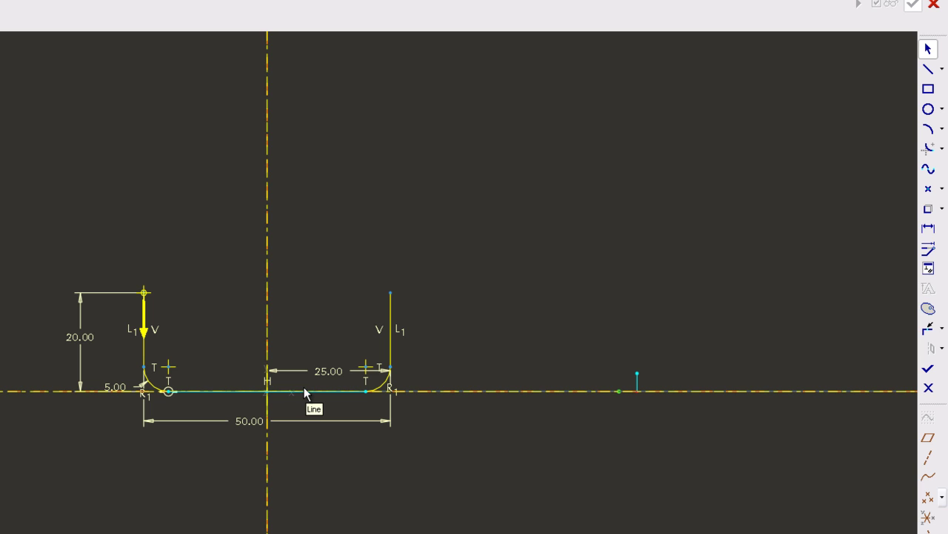
left_click(928, 329)
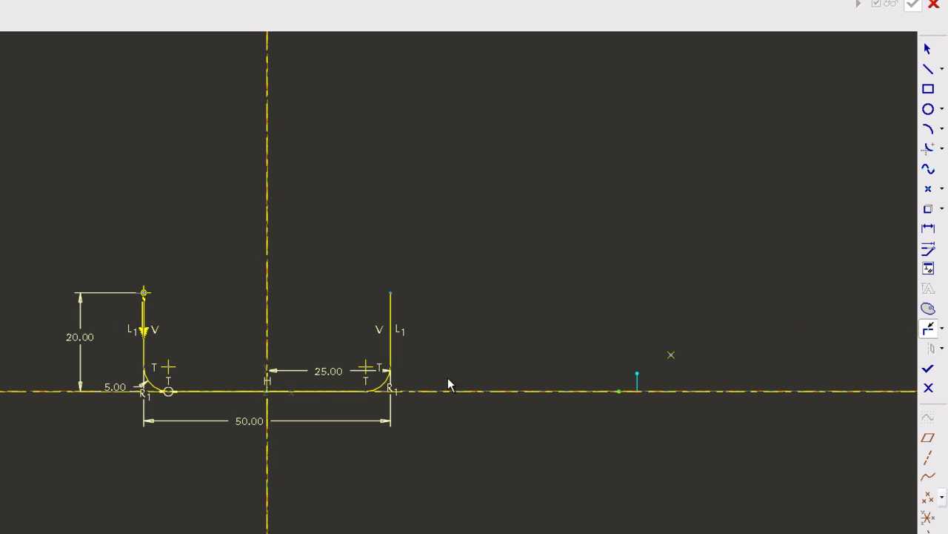
left_click(170, 392)
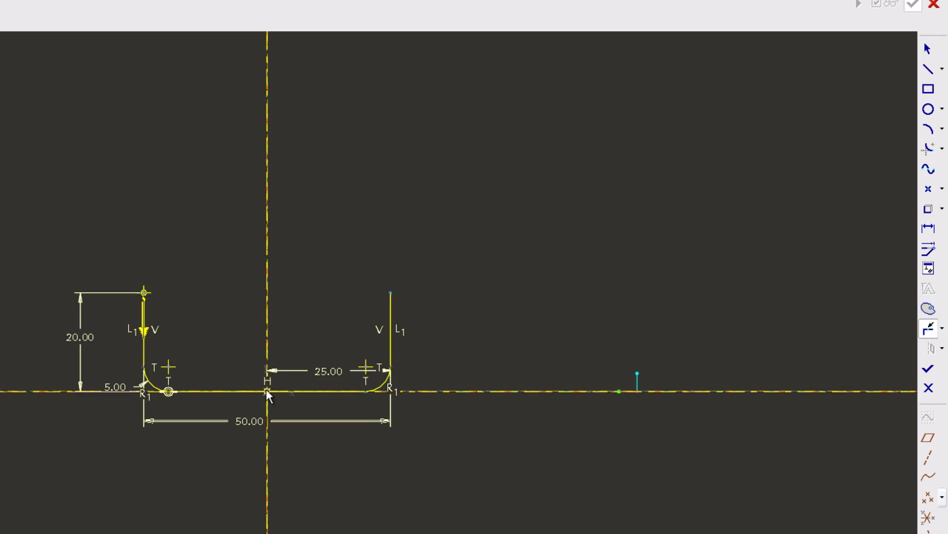
left_click(268, 393)
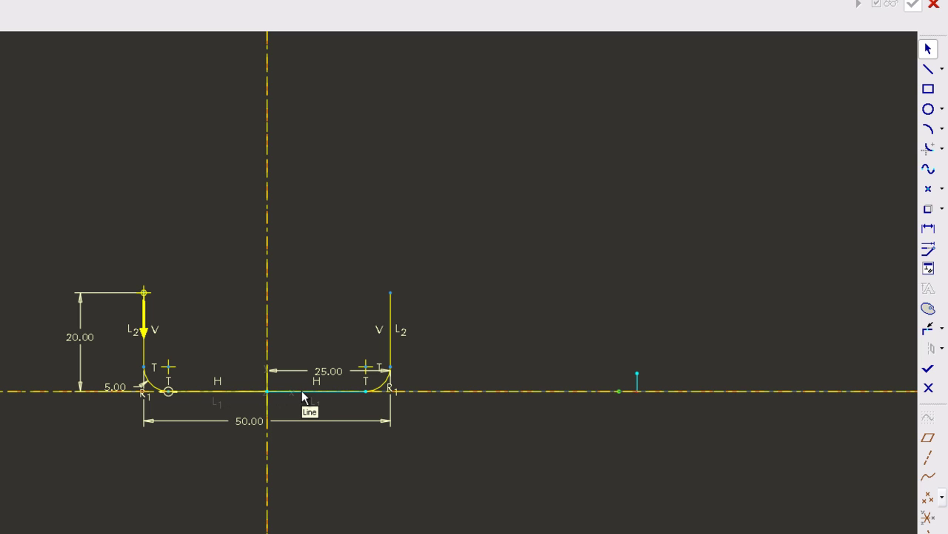
left_click(929, 368)
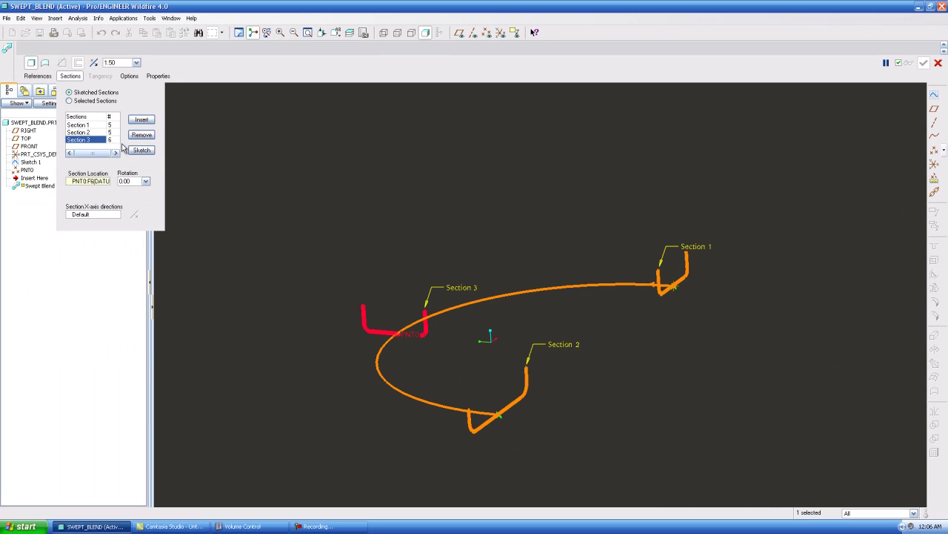
Check the entity count of Section 3, then cancel the swept blend's redefinition and deselect the feature
left_click(114, 140)
left_click(924, 63)
left_click(457, 287)
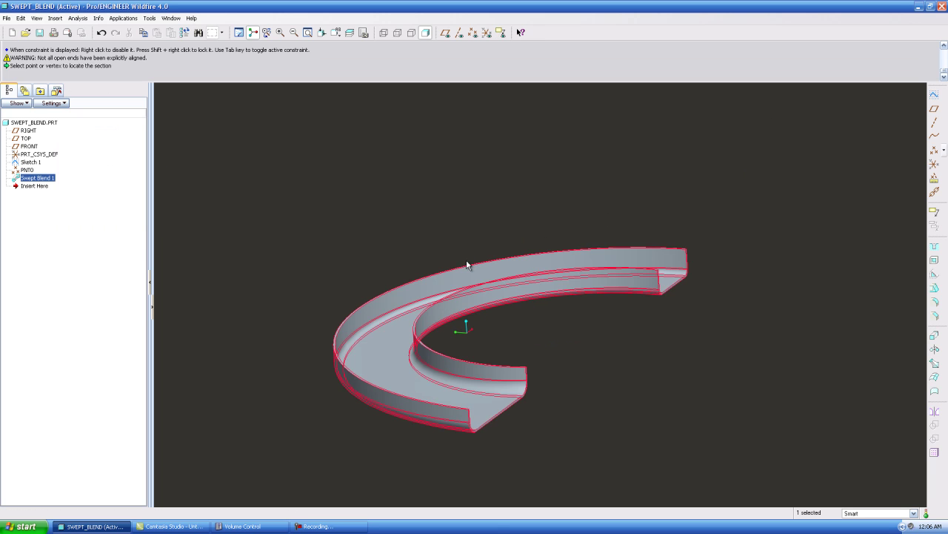
left_click(686, 333)
middle_click_drag(686, 333, 464, 376)
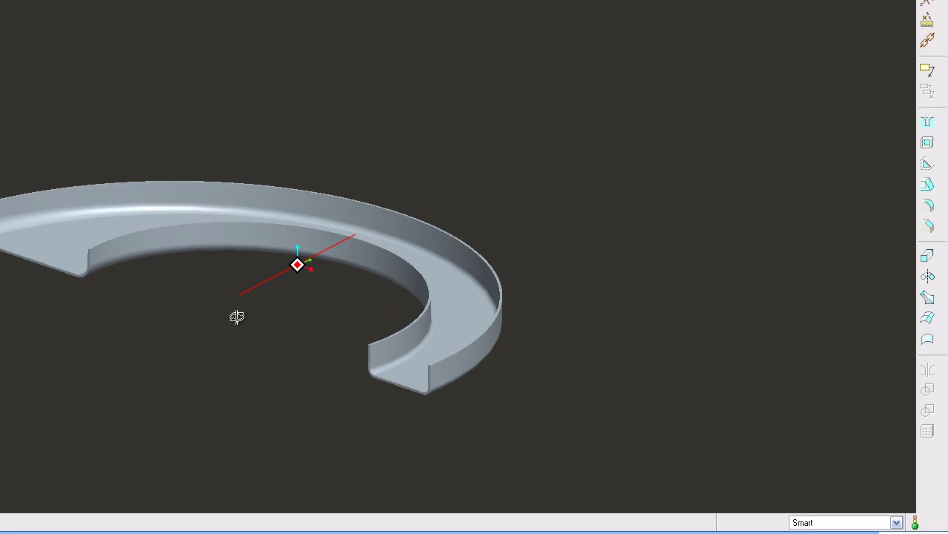
mouse_move(236, 316)
middle_mouse_down()
mouse_move(245, 319)
mouse_move(238, 330)
middle_mouse_up()
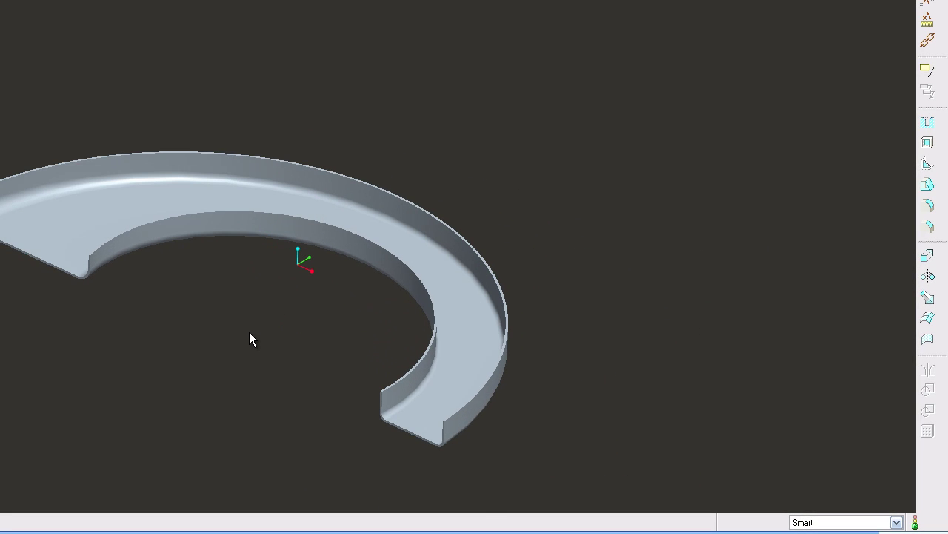